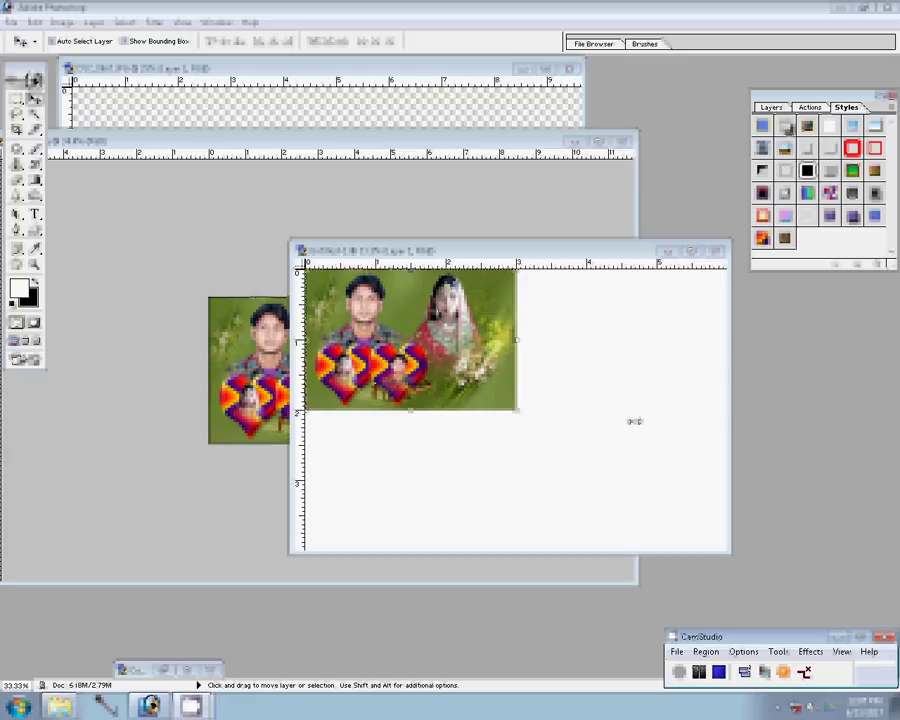
# Bring the DSC_0087 cut-out portrait of the man in front of the other documents
pyautogui.moveTo(634, 421); pyautogui.dragTo(540, 290)
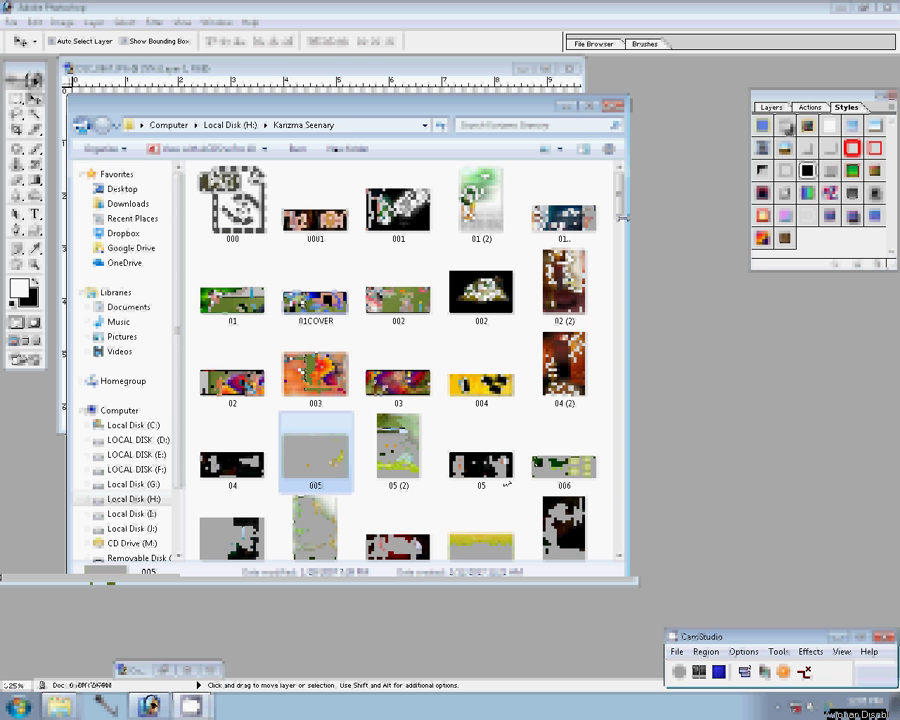
# Find the 20X30-1 design among the Karizma Seenary thumbnails and open it
pyautogui.scroll(-5, 621, 217)
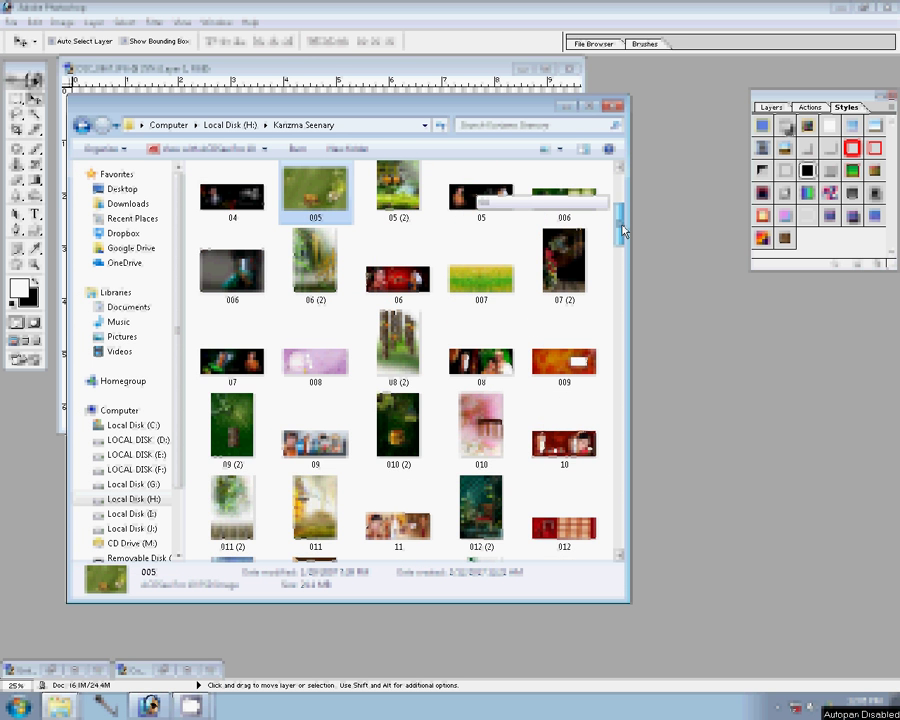
pyautogui.moveTo(621, 230); pyautogui.dragTo(617, 295)
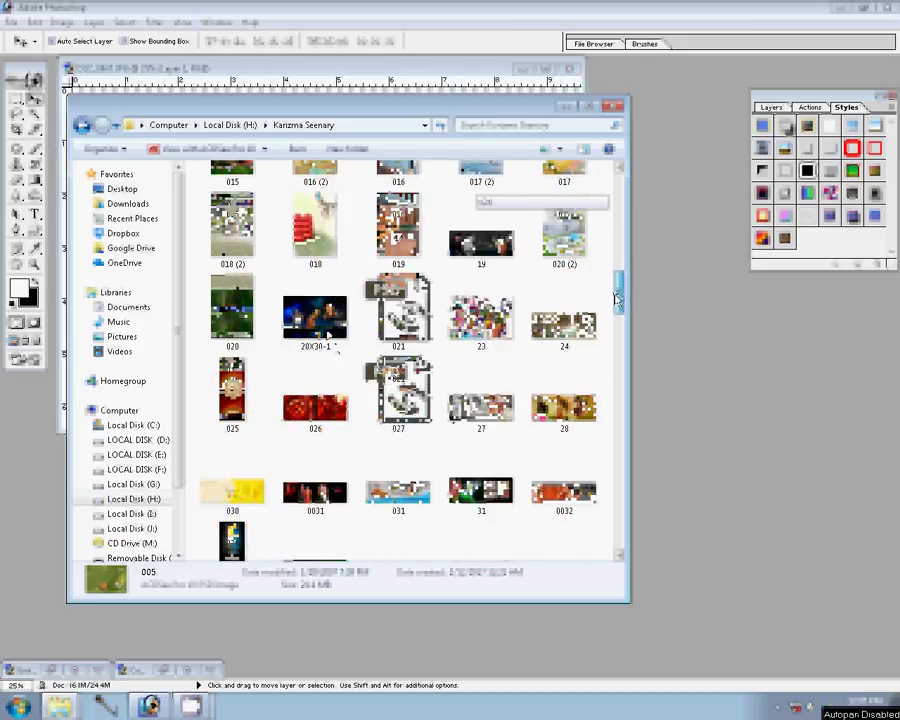
pyautogui.click(315, 318)
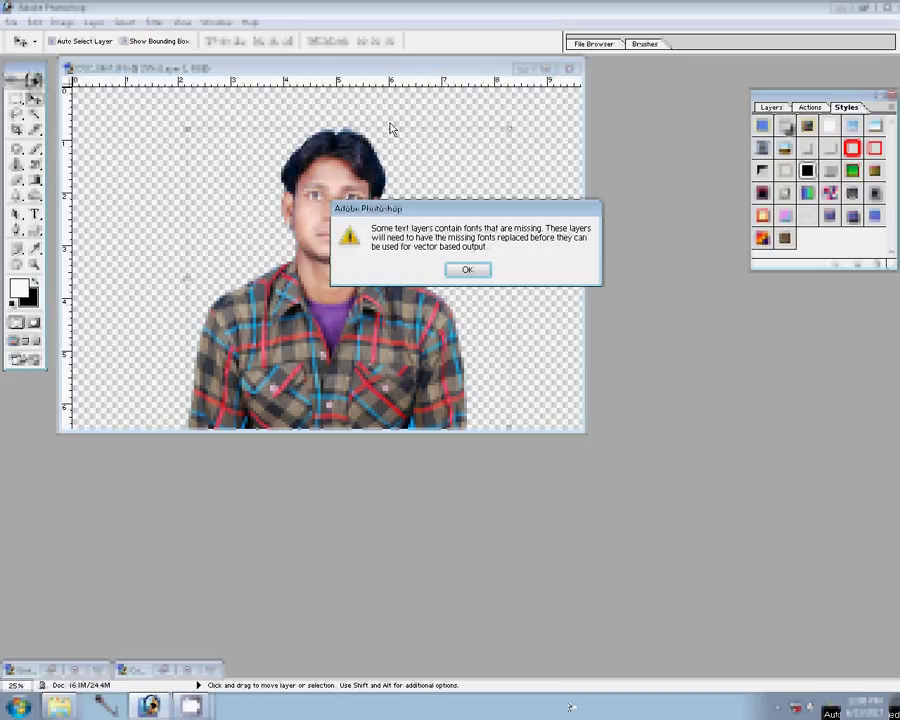
# Dismiss the missing-fonts warning and delete the Layer 7 photo layer
pyautogui.press('Return')
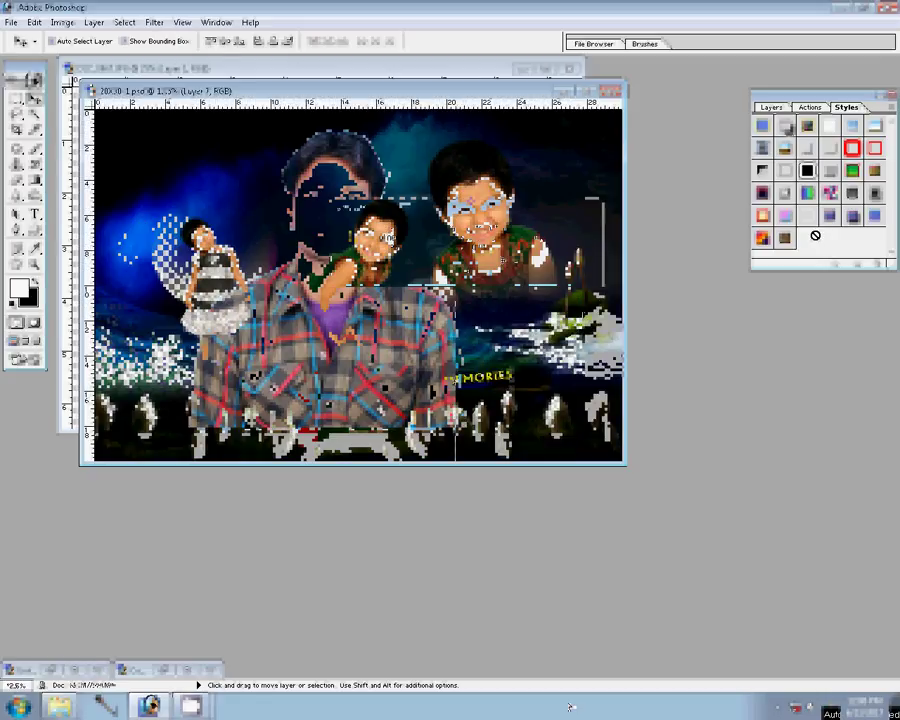
pyautogui.click(771, 107)
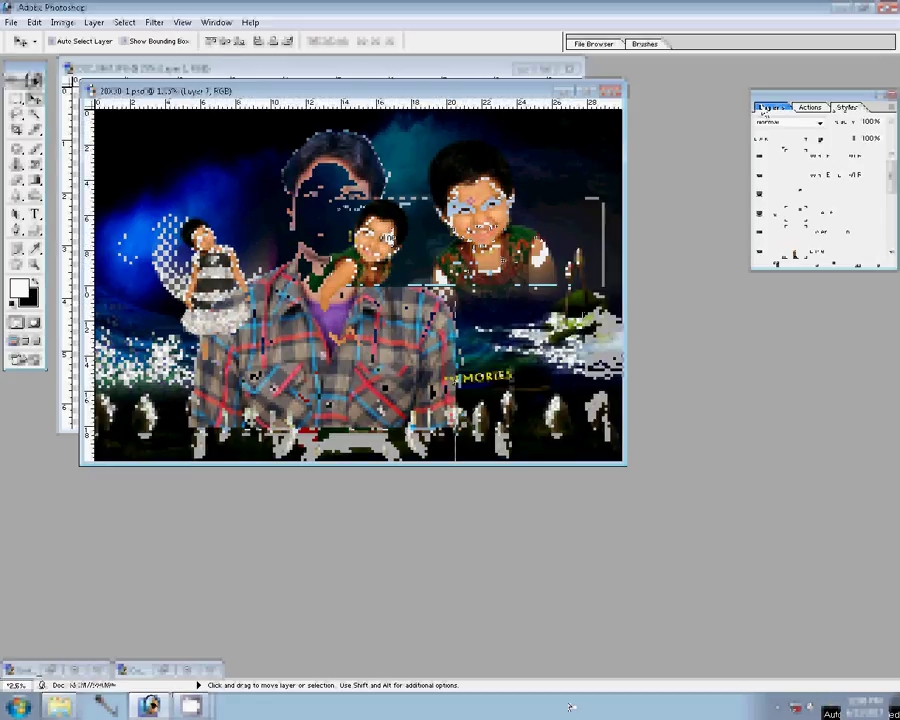
pyautogui.click(877, 265)
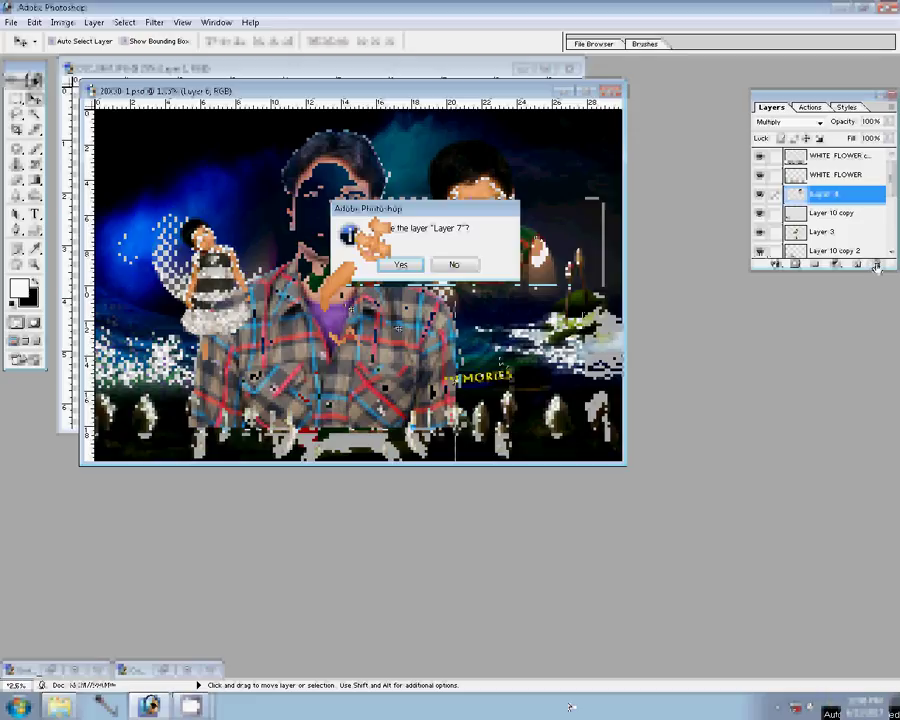
pyautogui.press('Return')
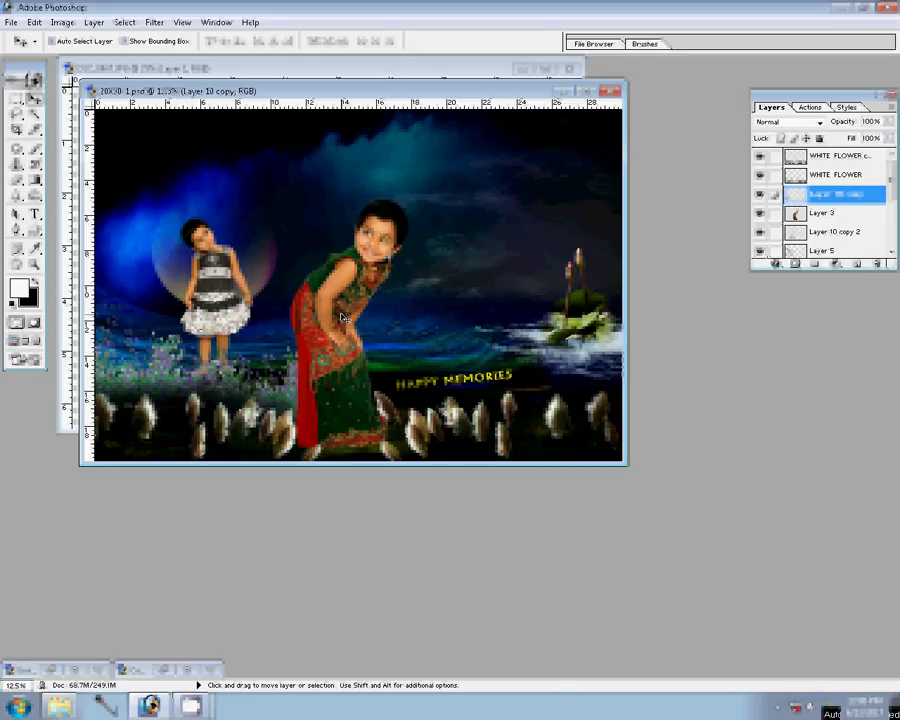
# Delete the Layer 3, Layer 5 and Layer 4 photo layers from the template
pyautogui.hotkey('alt', '[')
pyautogui.press('Delete')
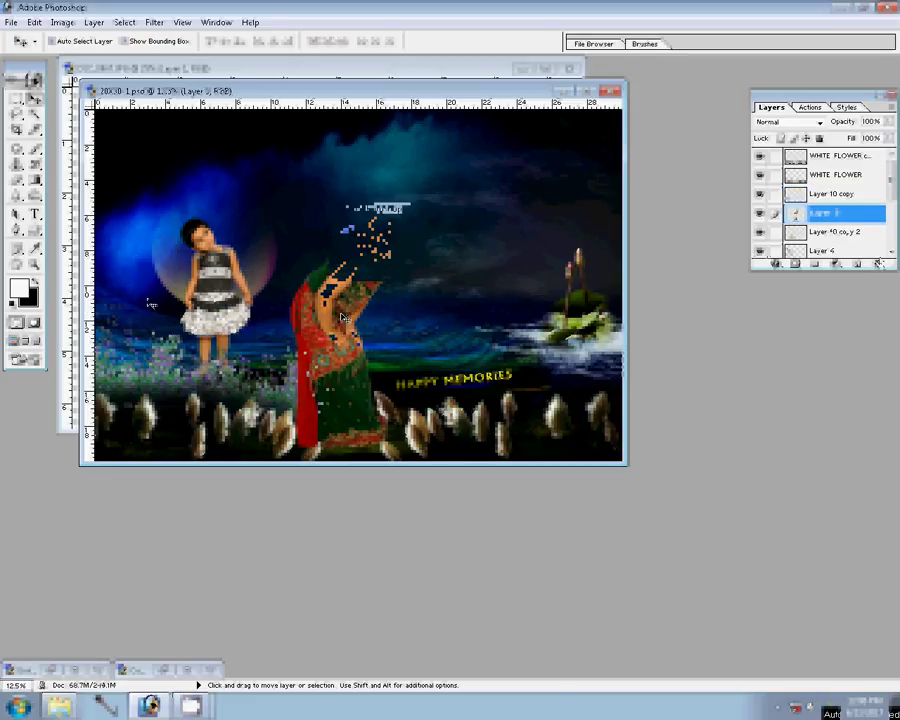
pyautogui.hotkey('ctrl', '[')
pyautogui.press('Delete')
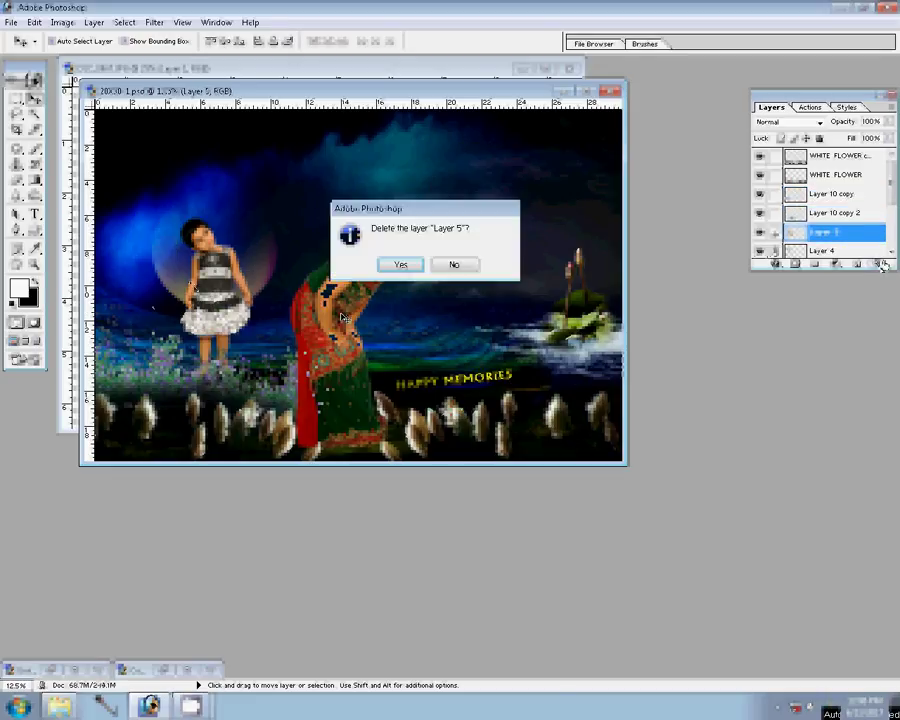
pyautogui.press('Return')
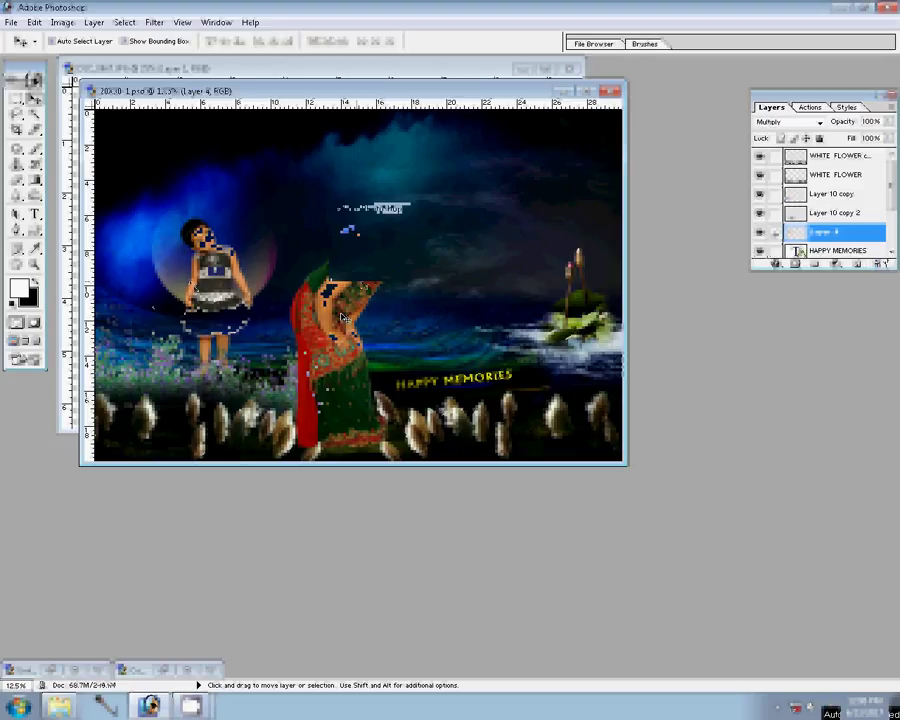
pyautogui.click(879, 265)
pyautogui.press('Return')
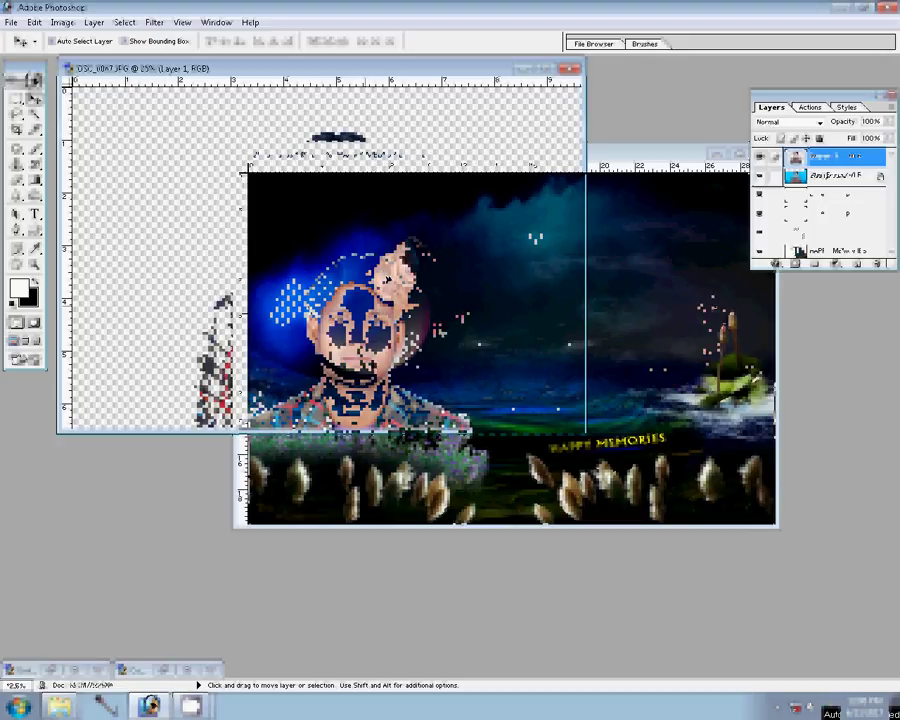
# Erase the man's portrait edges into a soft oval, undoing an accidental hole in the face
pyautogui.press('e')
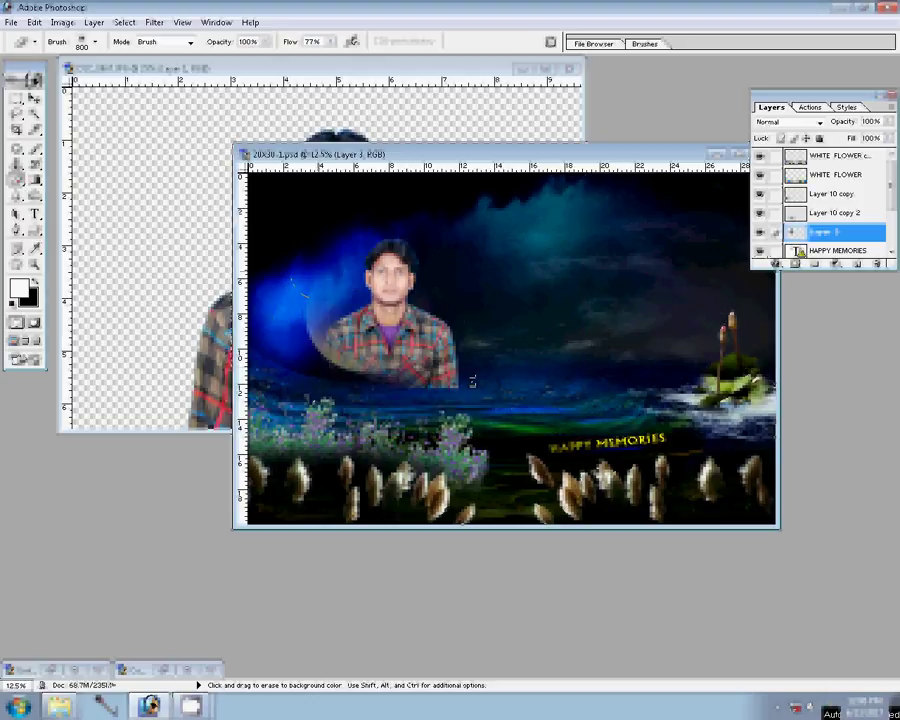
pyautogui.hotkey('shift', 'e')
pyautogui.moveTo(355, 255); pyautogui.dragTo(372, 280)
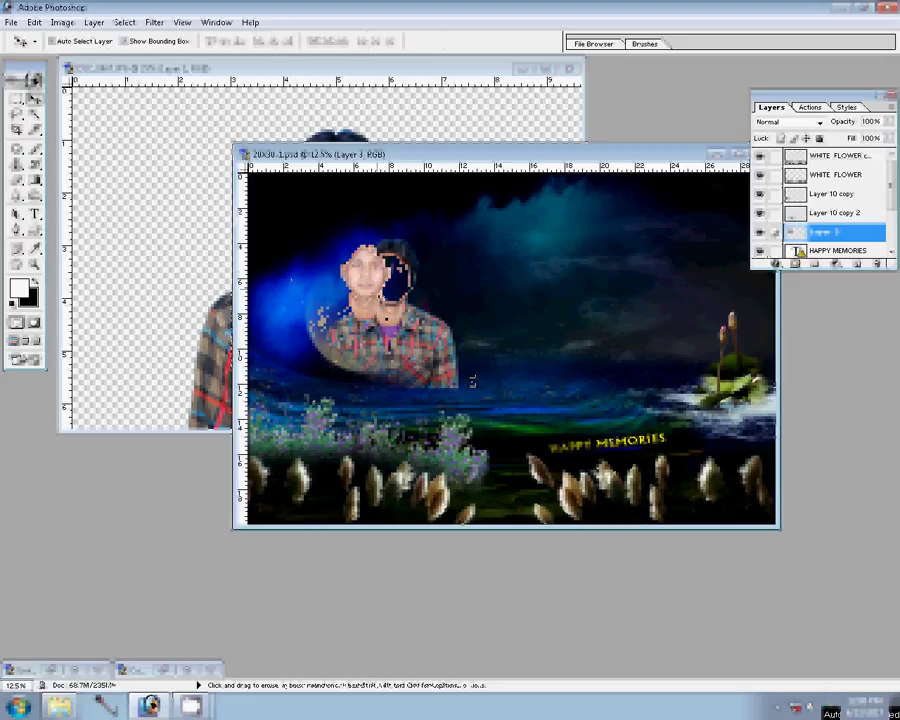
pyautogui.hotkey('shift', 'e')
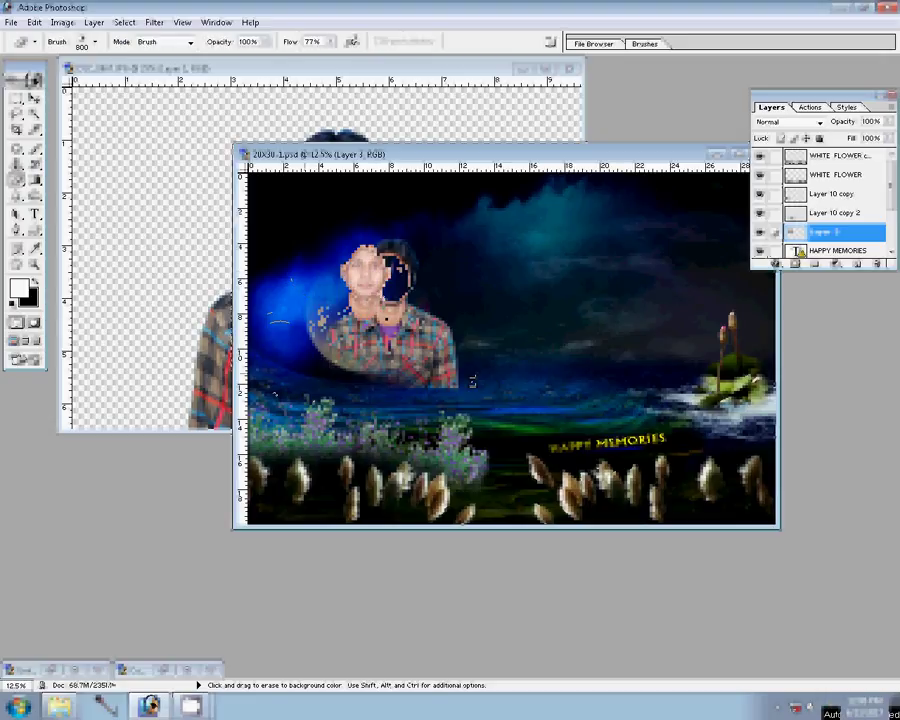
pyautogui.hotkey('ctrl', 'alt', 'z')
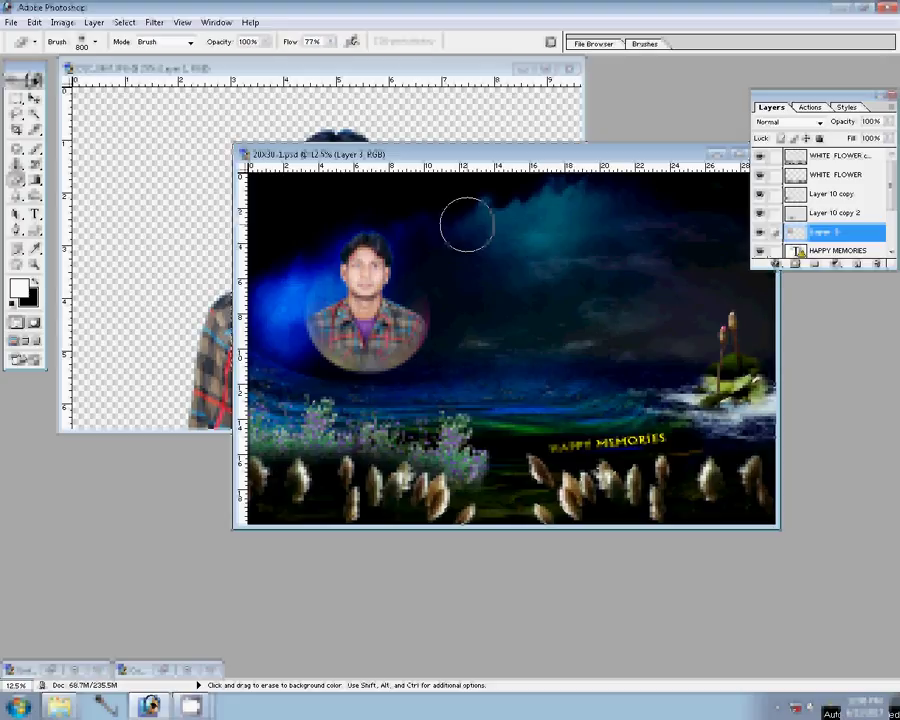
pyautogui.hotkey('shift', 'e')
# Draw a large custom heart shape on the template's right side
pyautogui.press('u')
pyautogui.click(300, 42)
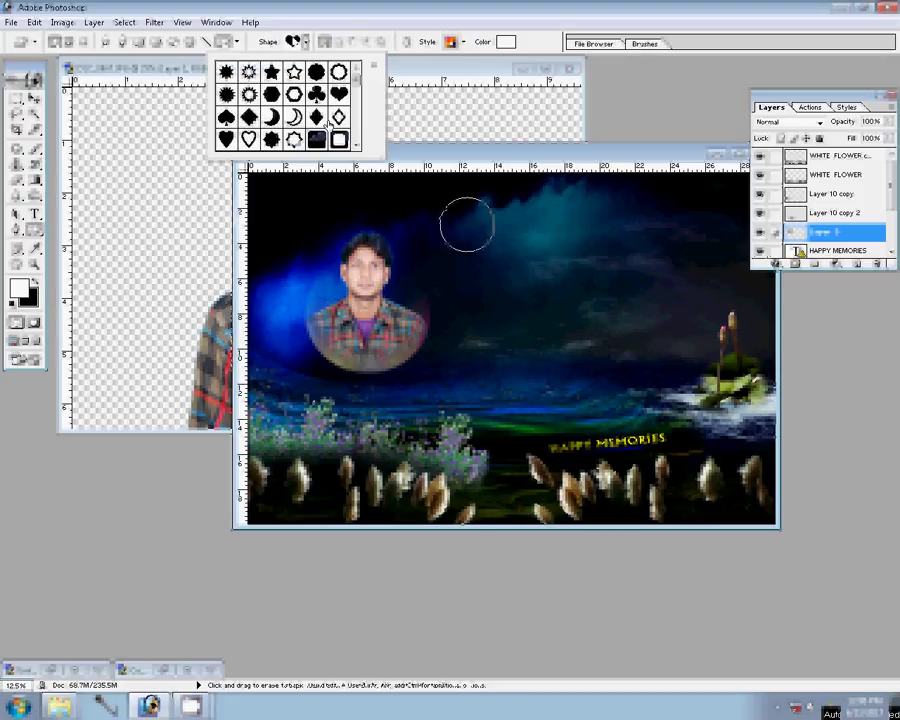
pyautogui.click(339, 94)
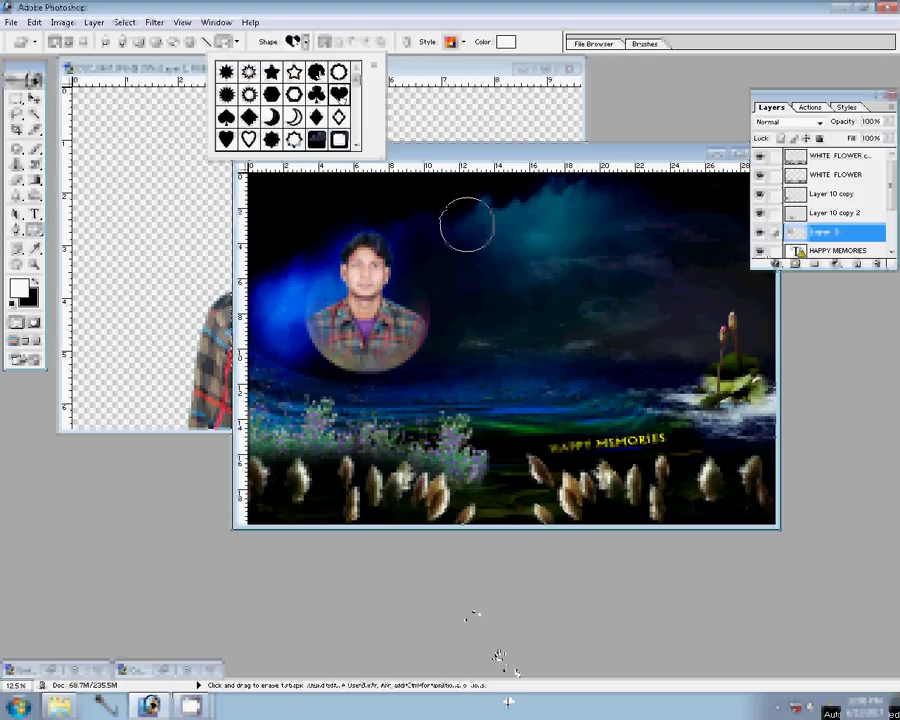
pyautogui.press('Return')
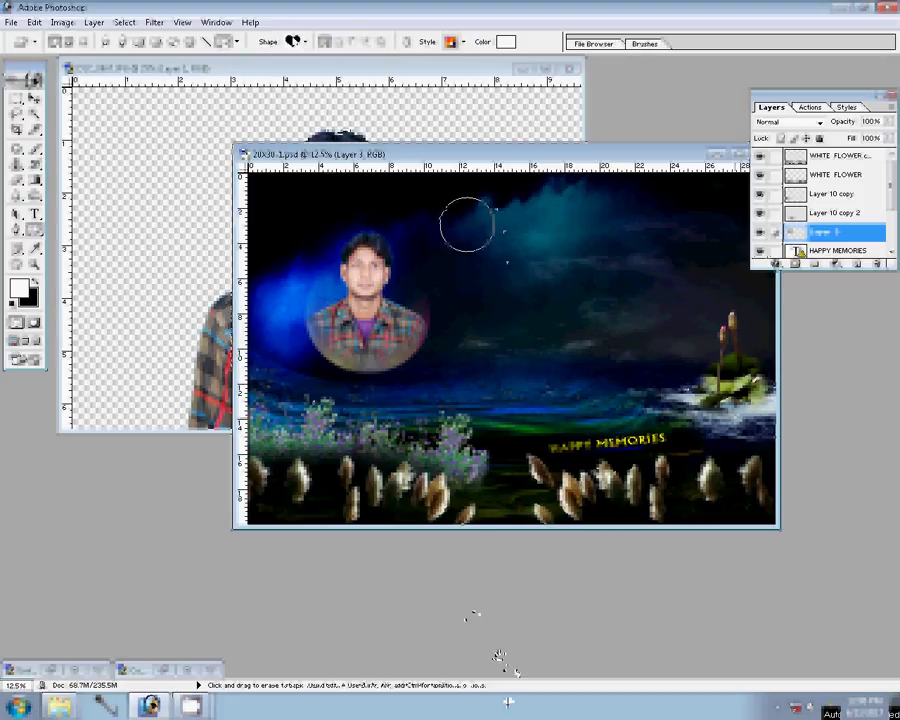
pyautogui.moveTo(492, 193); pyautogui.dragTo(742, 420)
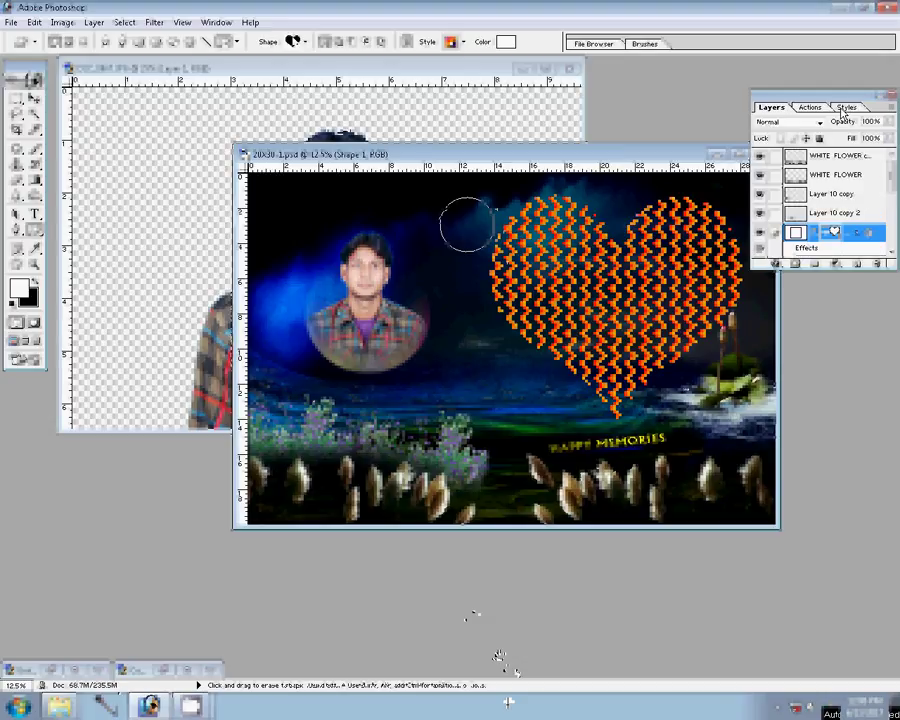
# Apply a green-to-yellow gradient layer style to the heart
pyautogui.click(846, 107)
pyautogui.click(851, 171)
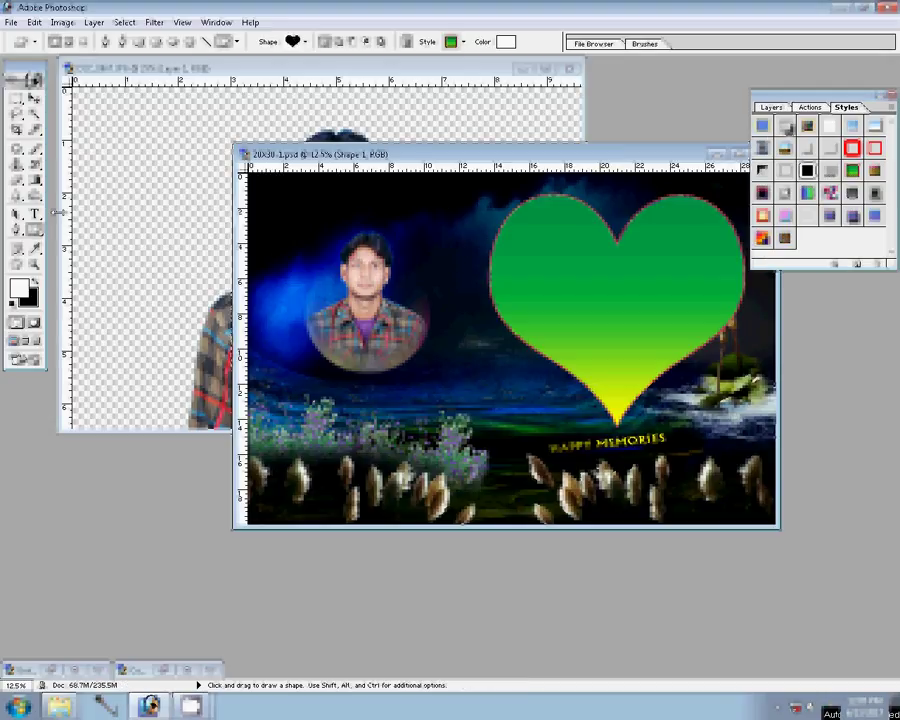
pyautogui.click(173, 68)
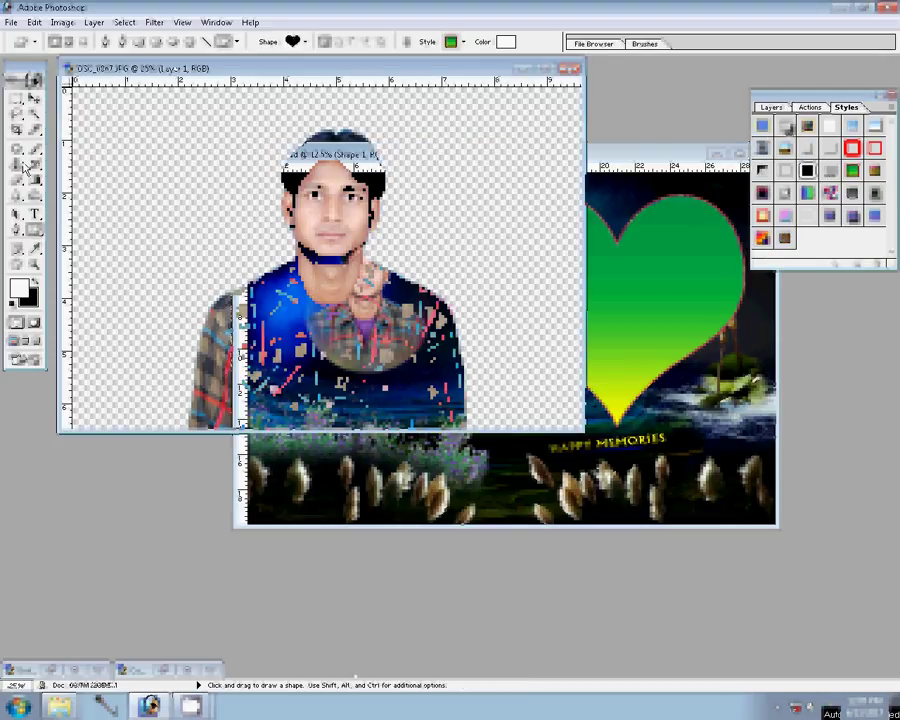
pyautogui.press('v')
pyautogui.hotkey('ctrl', 'Tab')
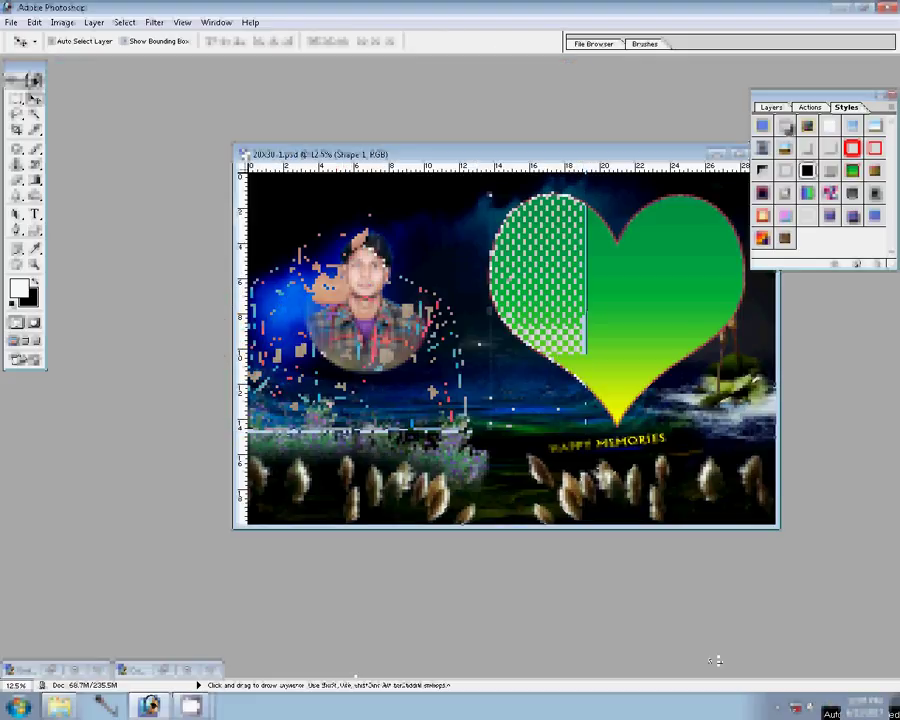
# Copy the bride's cut-out from its document into the heart and scale it up
pyautogui.hotkey('ctrl', 'Tab')
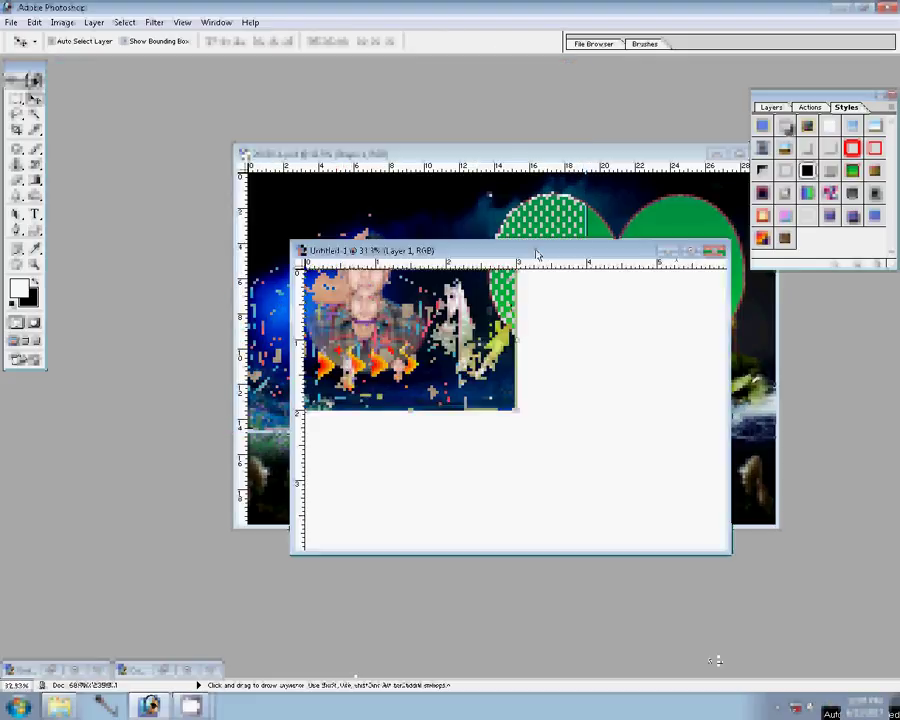
pyautogui.hotkey('ctrl', 'Tab')
pyautogui.hotkey('ctrl', 'Tab')
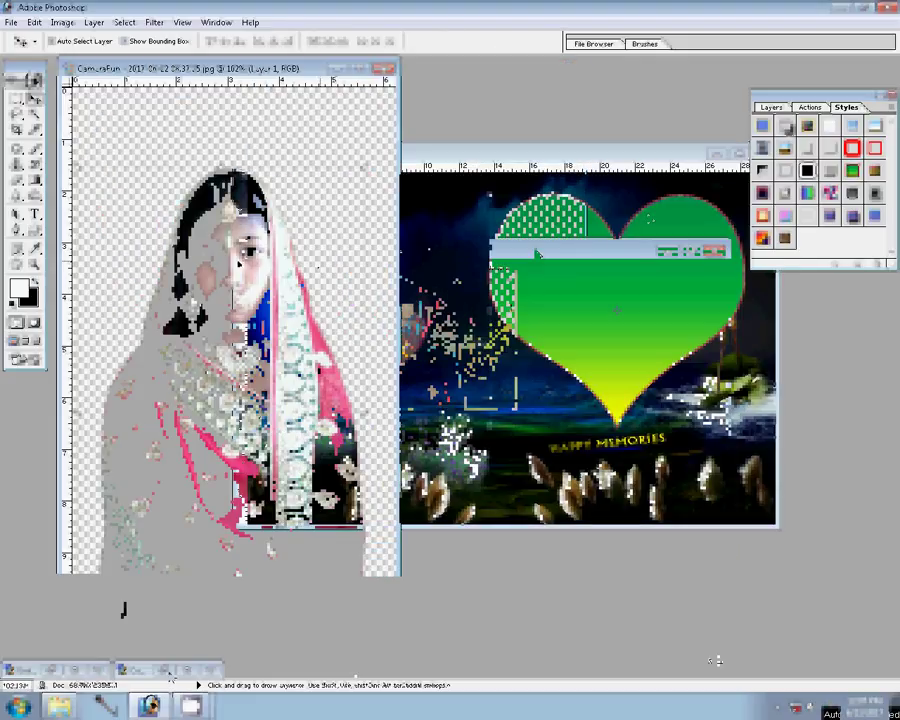
pyautogui.moveTo(537, 254); pyautogui.dragTo(607, 295)
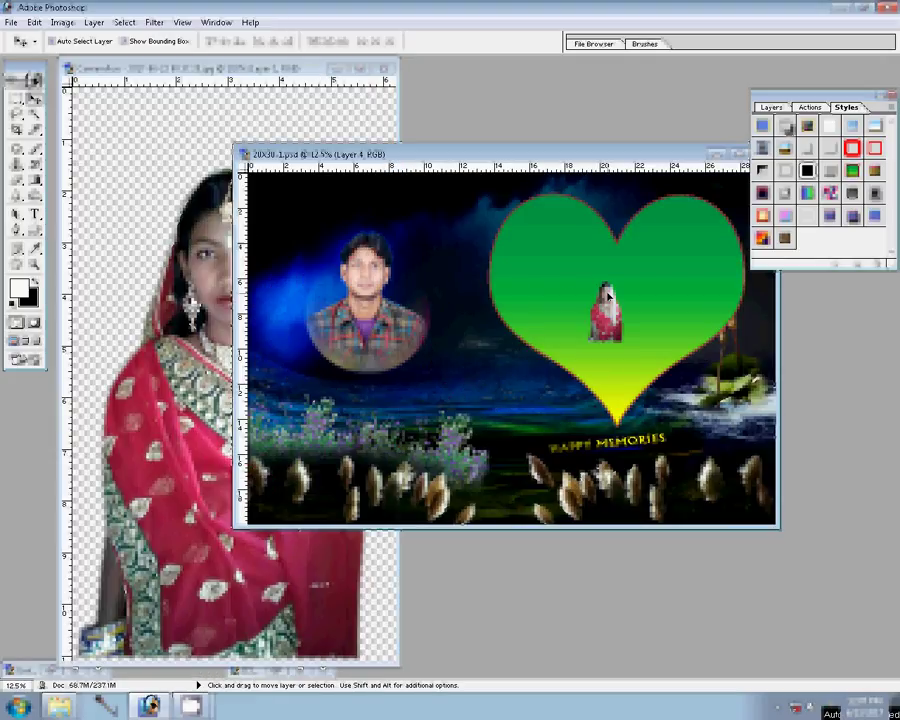
pyautogui.press('e')
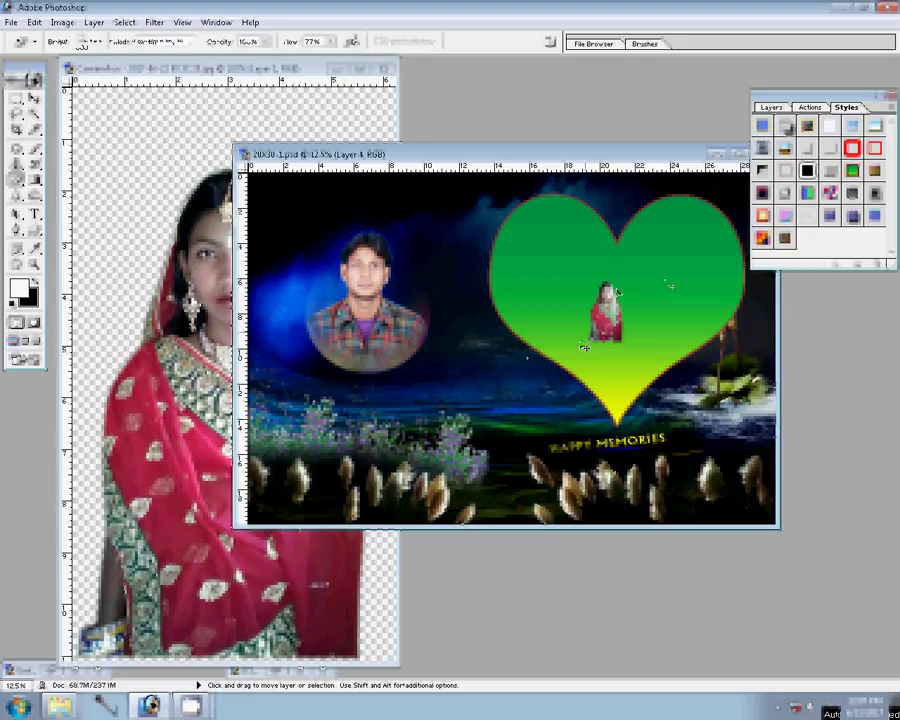
pyautogui.press('v')
pyautogui.moveTo(620, 283); pyautogui.dragTo(680, 250)
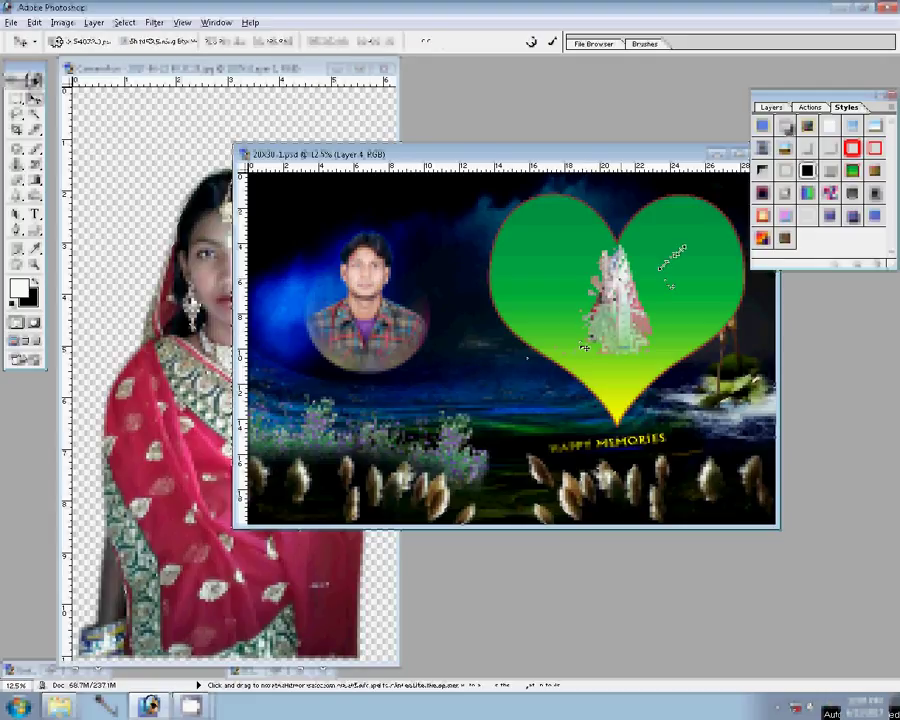
pyautogui.press('Return')
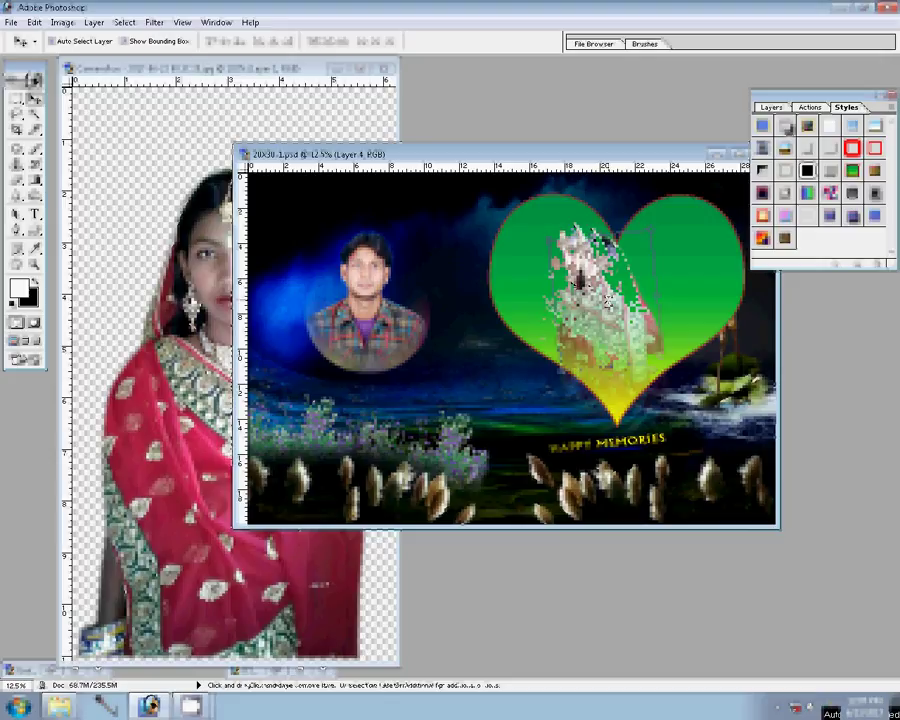
# Drag the bride's and groom's cut-outs into the green heart, side by side
pyautogui.press('e')
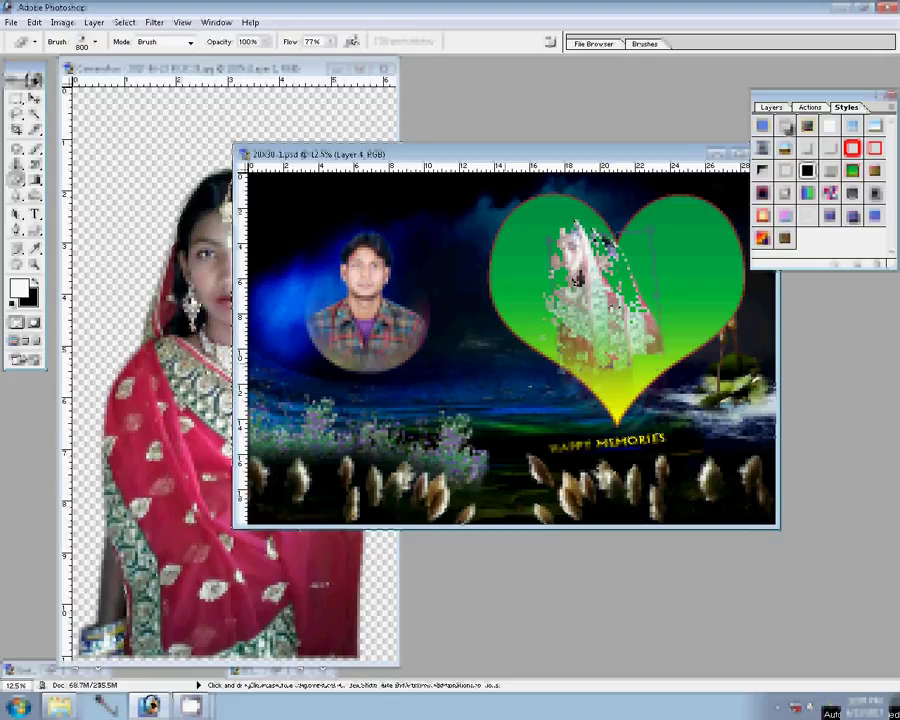
pyautogui.hotkey('shift', 'e')
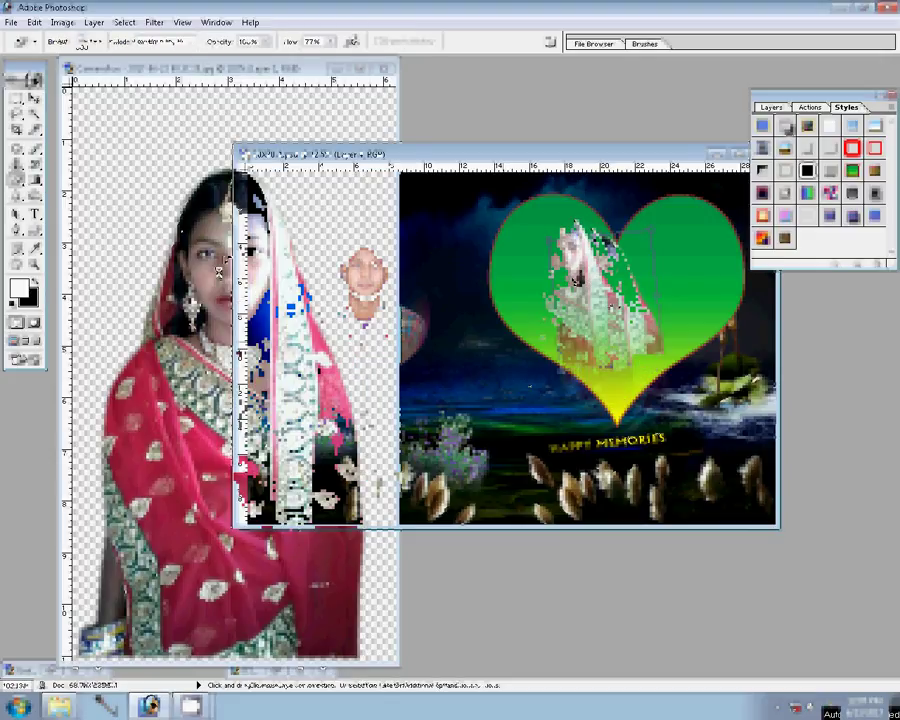
pyautogui.press('v')
pyautogui.click(233, 250)
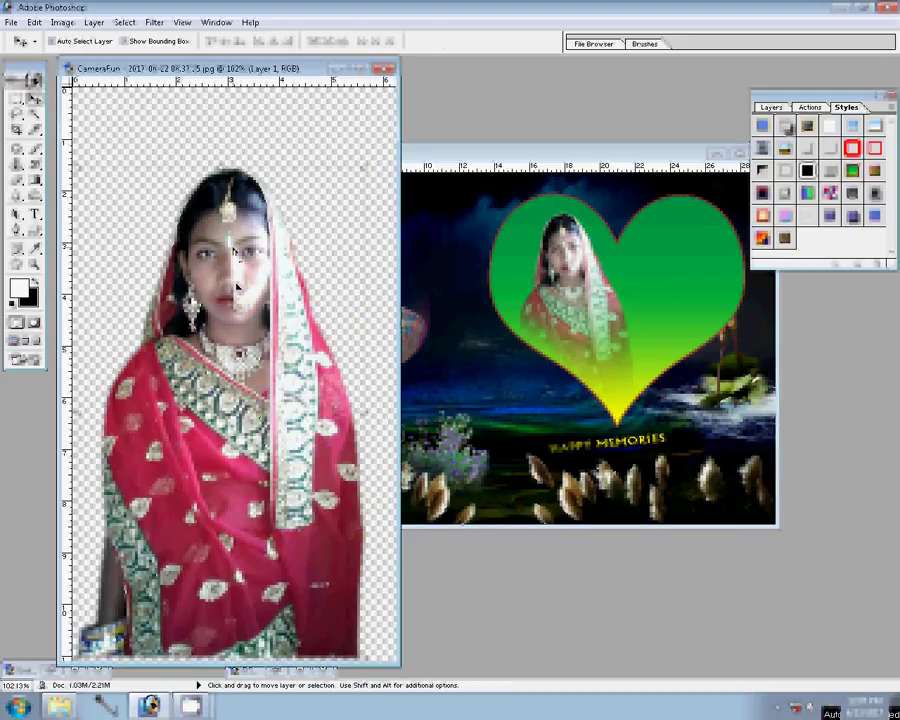
pyautogui.moveTo(237, 285); pyautogui.dragTo(645, 207)
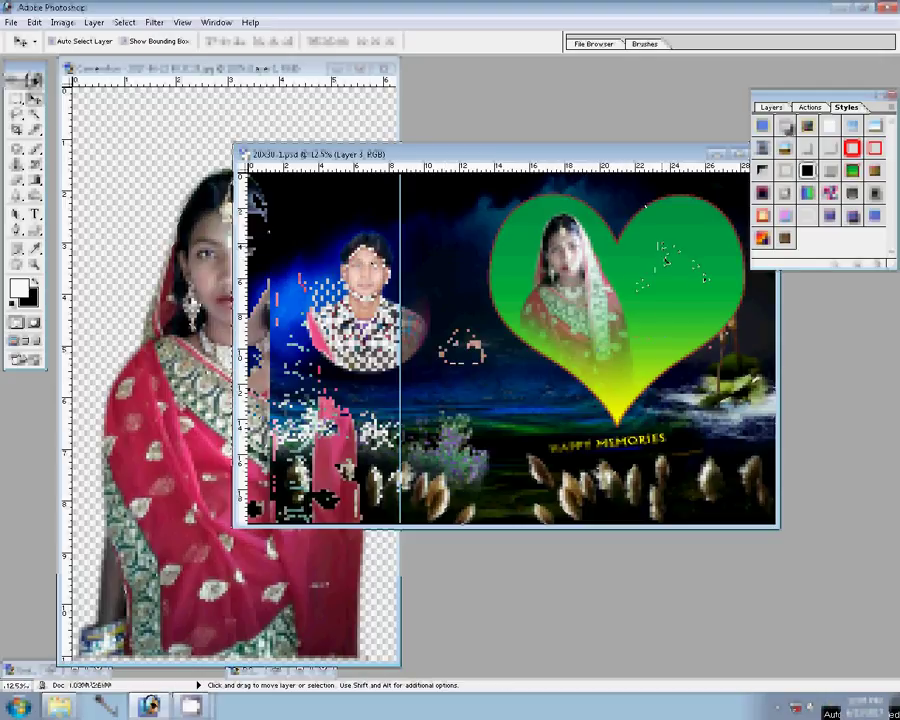
pyautogui.moveTo(665, 260); pyautogui.dragTo(676, 256)
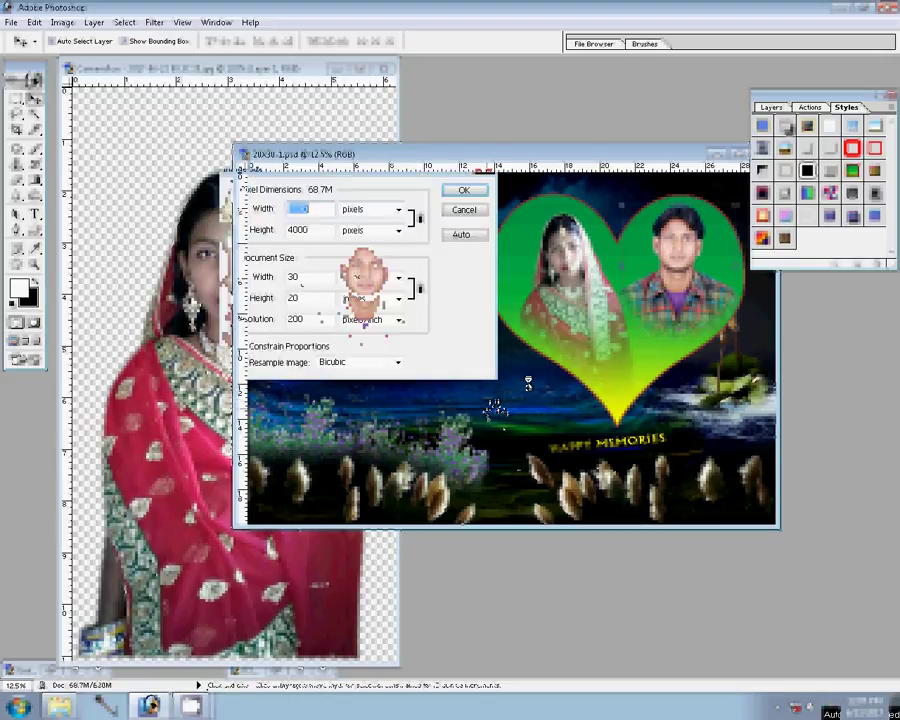
# Set the Image Size document width to 60 and apply it
pyautogui.press('Tab')
pyautogui.press('Tab')
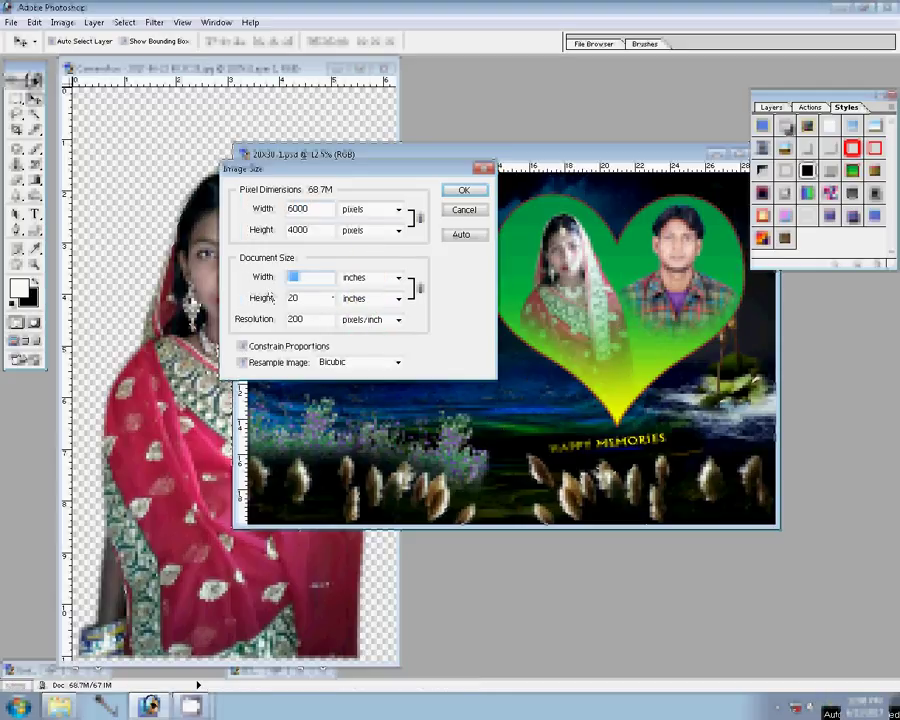
pyautogui.write('60')
pyautogui.click(464, 191)
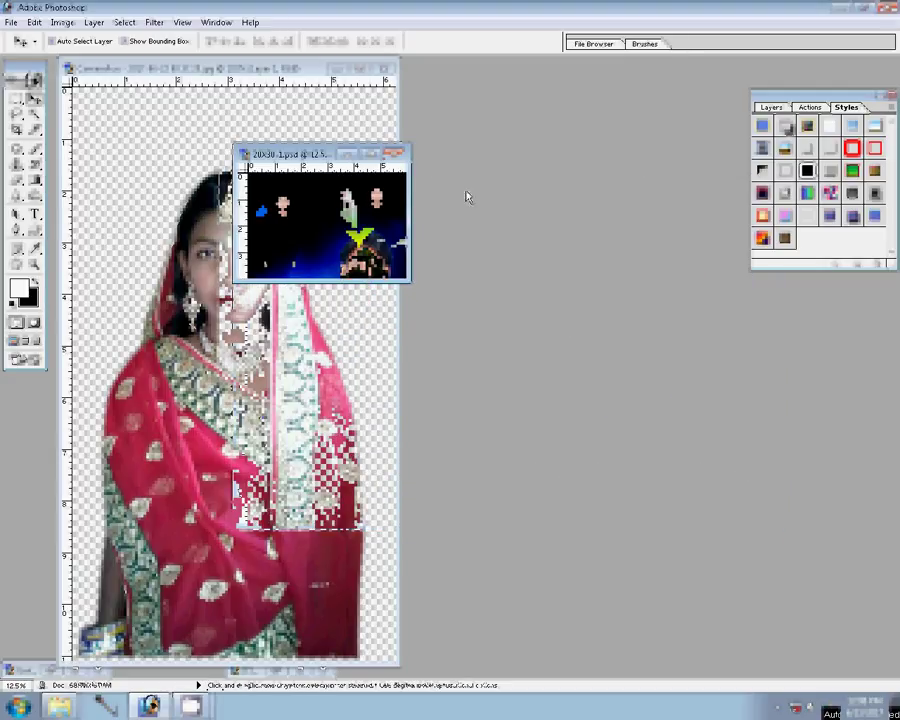
# Save the collage as JPEG '3-4x6-1' in the 22 folder on Local Disk (G:)
pyautogui.click(289, 270)
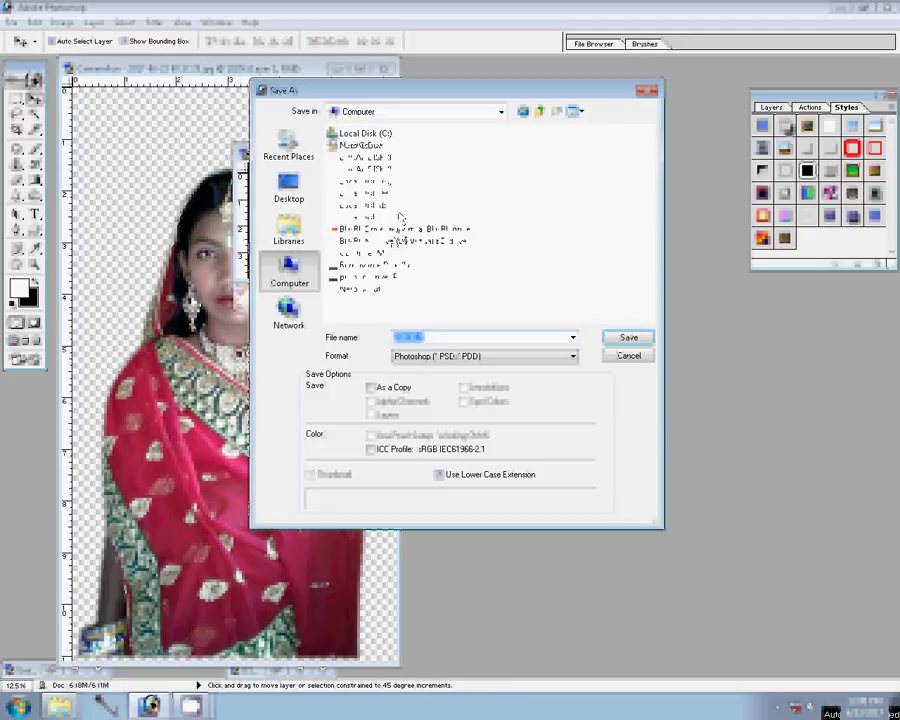
pyautogui.click(365, 181)
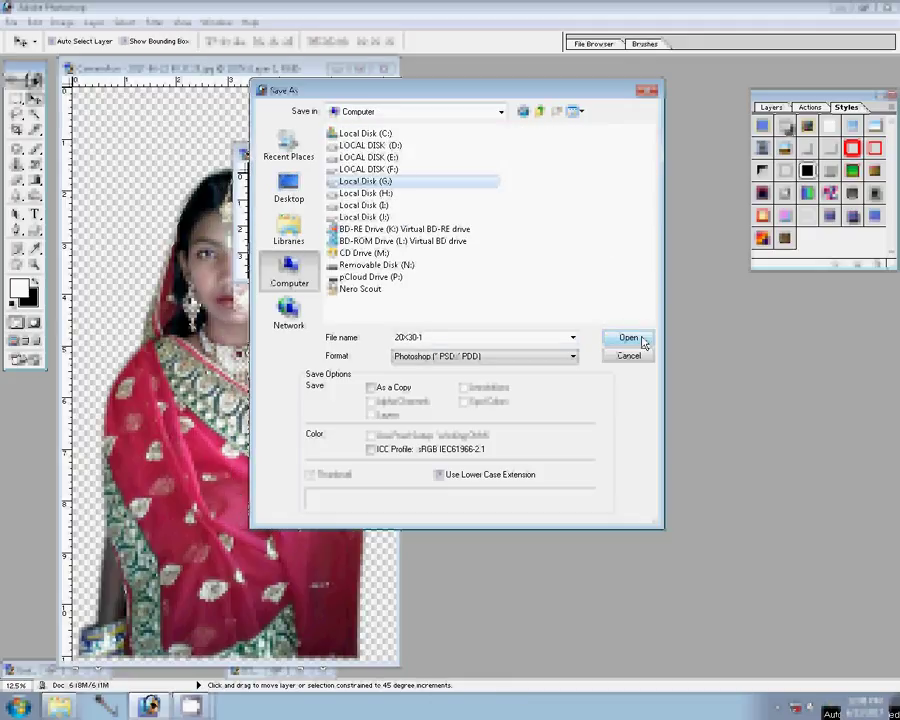
pyautogui.click(643, 343)
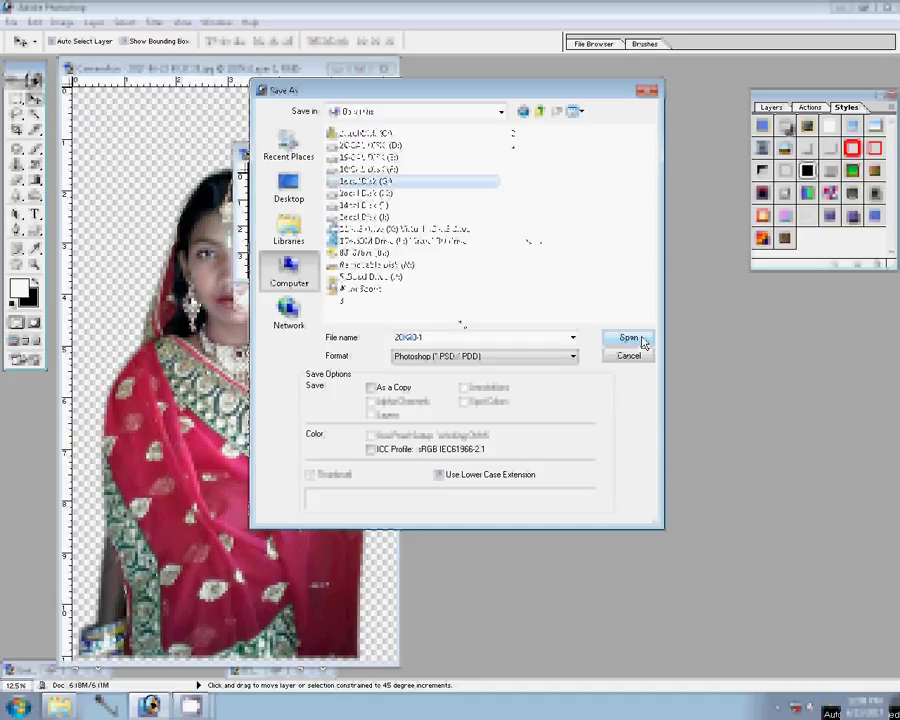
pyautogui.click(643, 343)
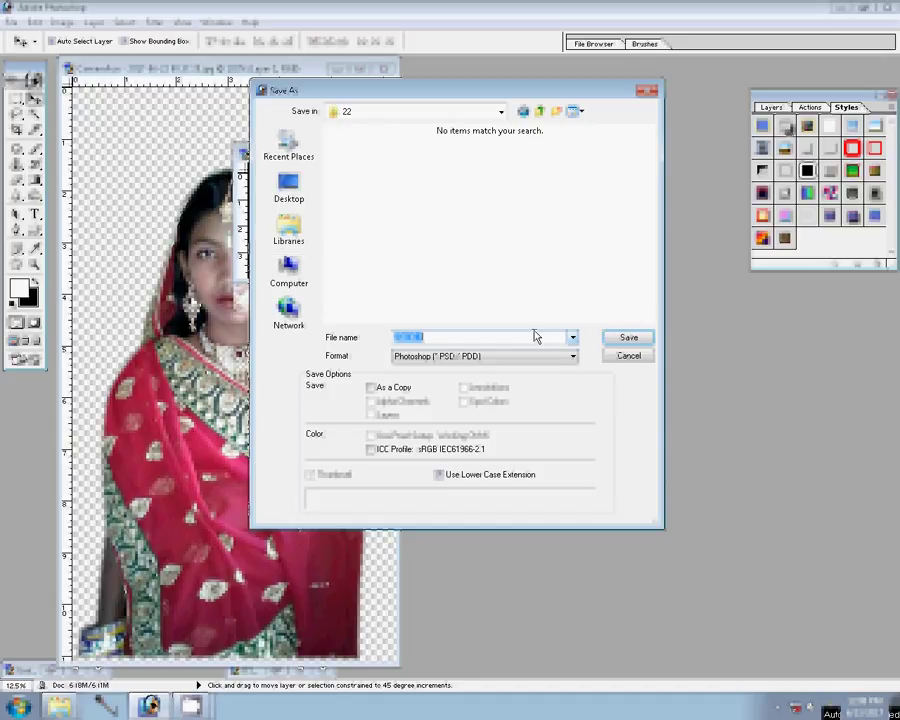
pyautogui.click(530, 356)
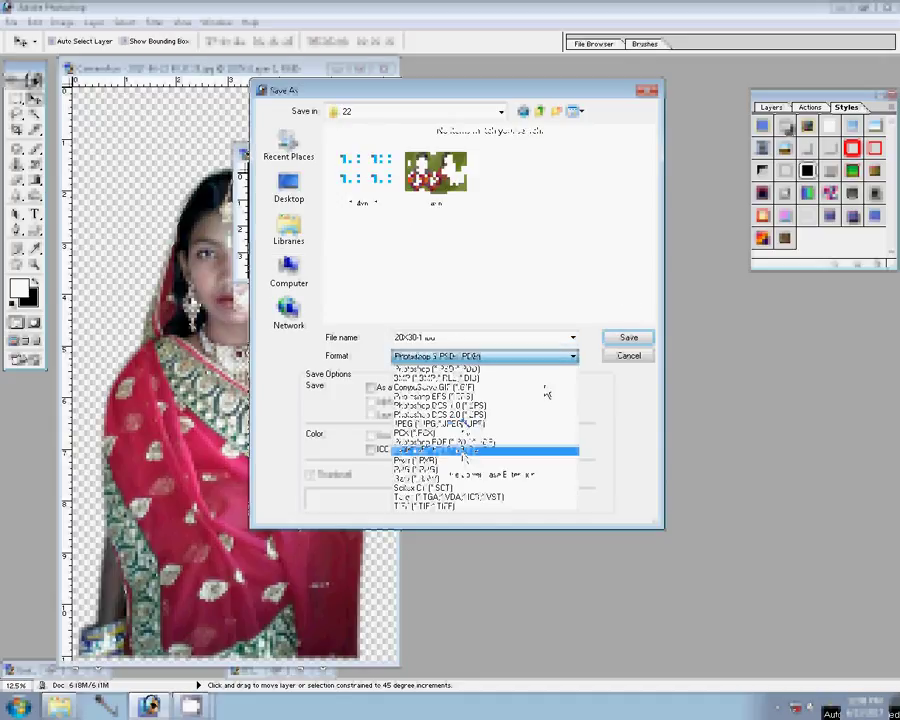
pyautogui.click(440, 423)
pyautogui.press('BackSpace')
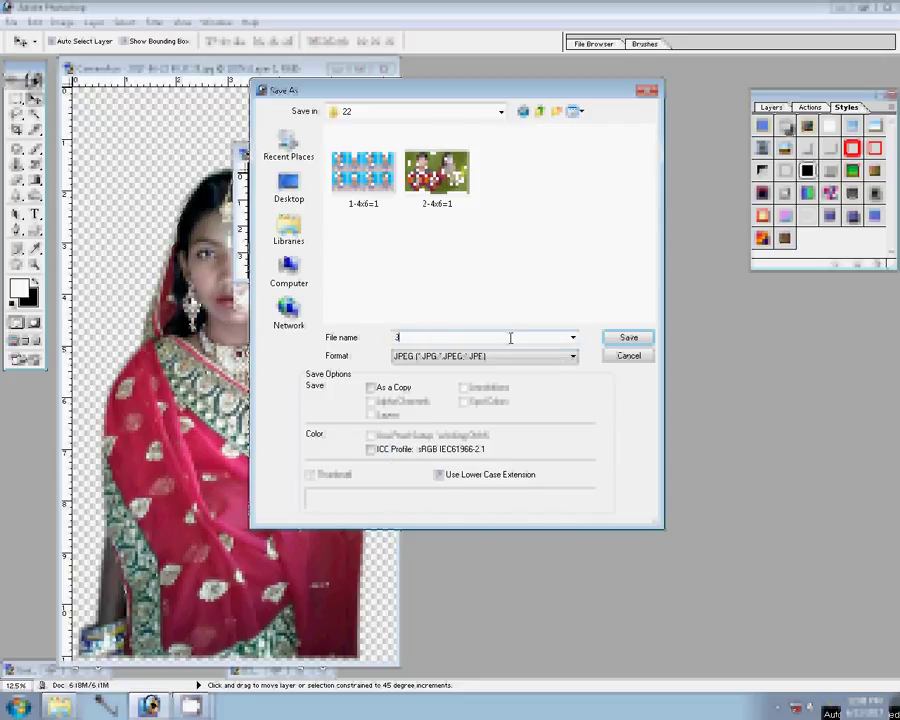
pyautogui.write('3-4x6=')
pyautogui.press('Return')
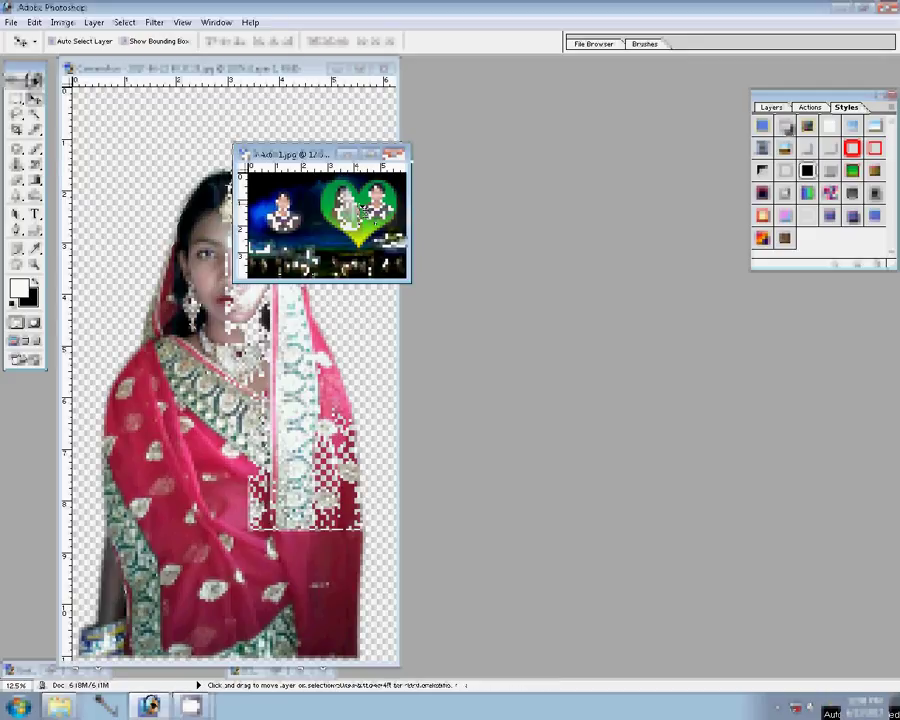
# Set the collage resolution to 150 ppi and place it at the print sheet's upper right
pyautogui.hotkey('ctrl', 'alt', 'i')
pyautogui.write('1')
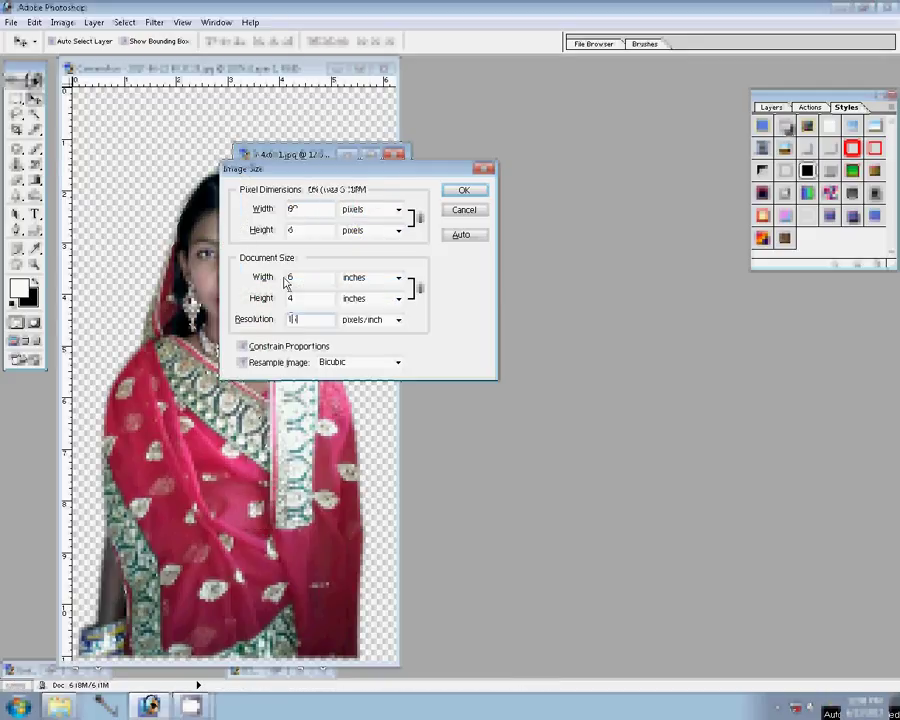
pyautogui.write('50')
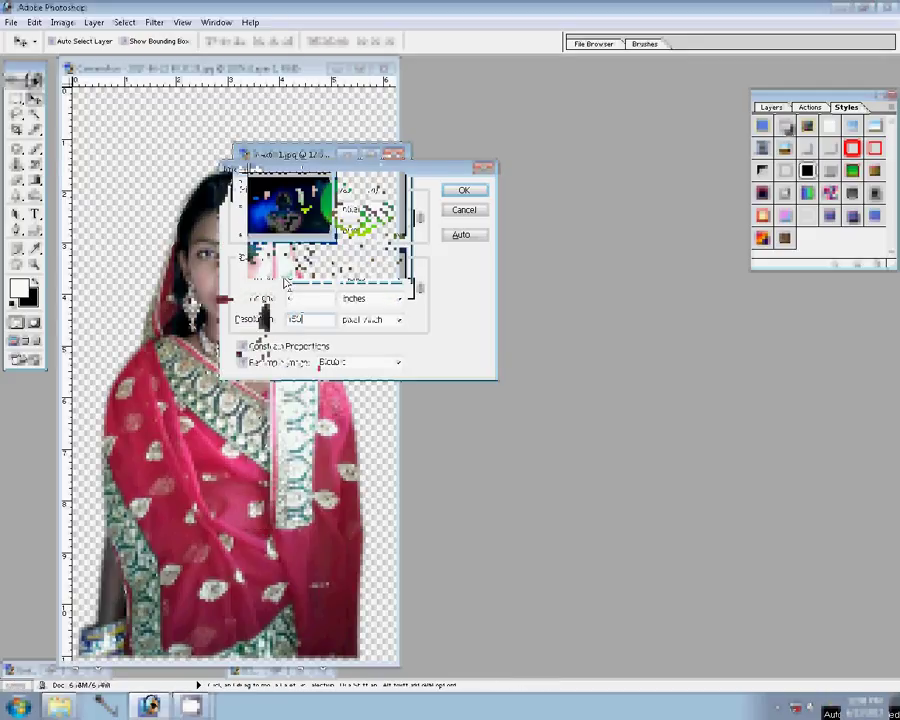
pyautogui.press('Return')
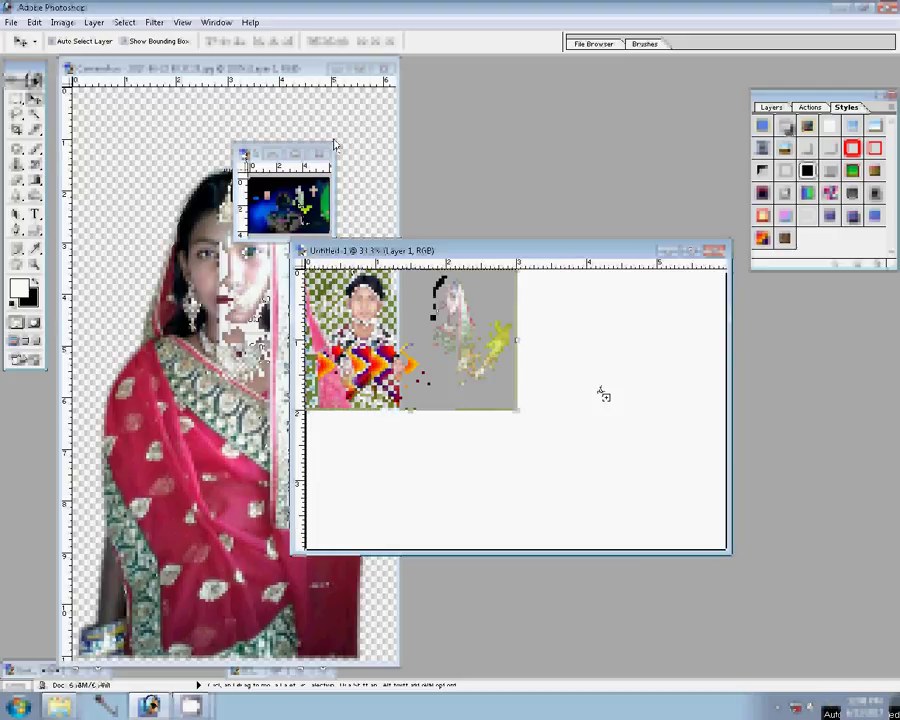
pyautogui.moveTo(603, 394); pyautogui.dragTo(607, 384)
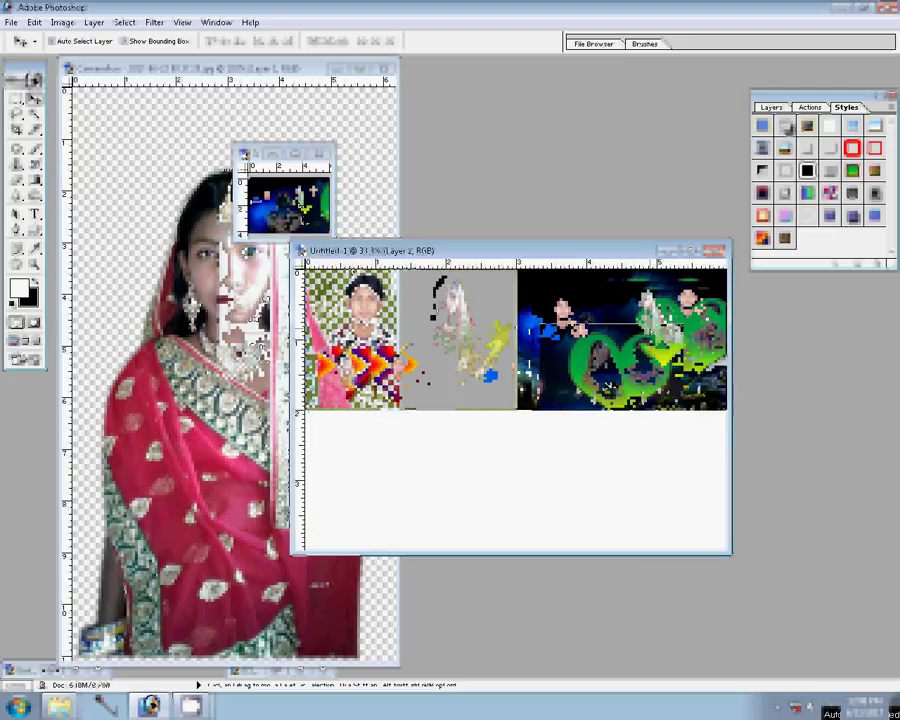
# Close the JPEG without saving changes, along with the remaining collage window
pyautogui.hotkey('ctrl', 'w')
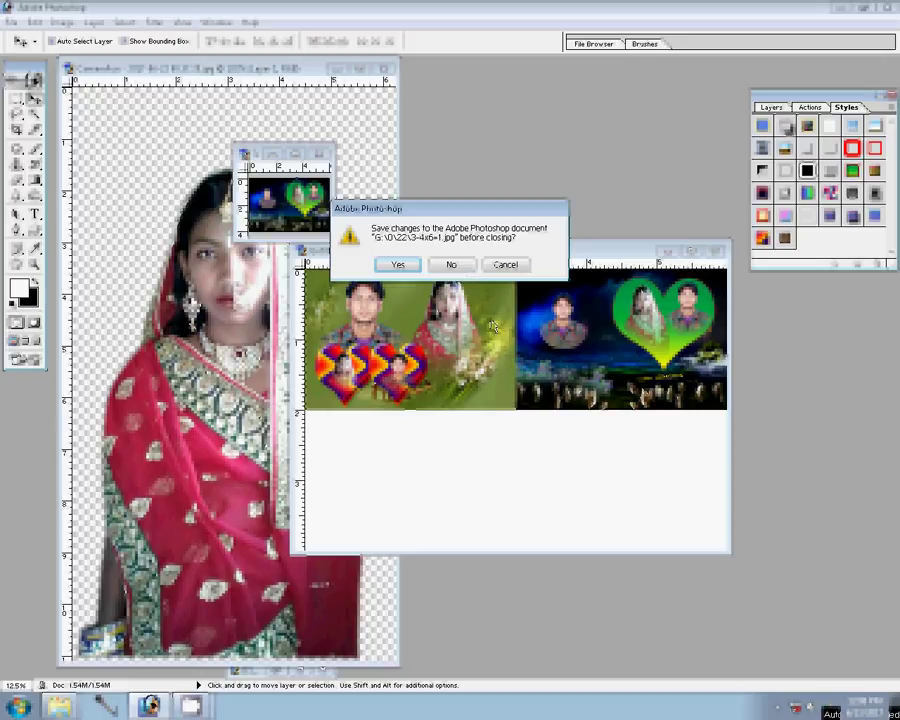
pyautogui.press('n')
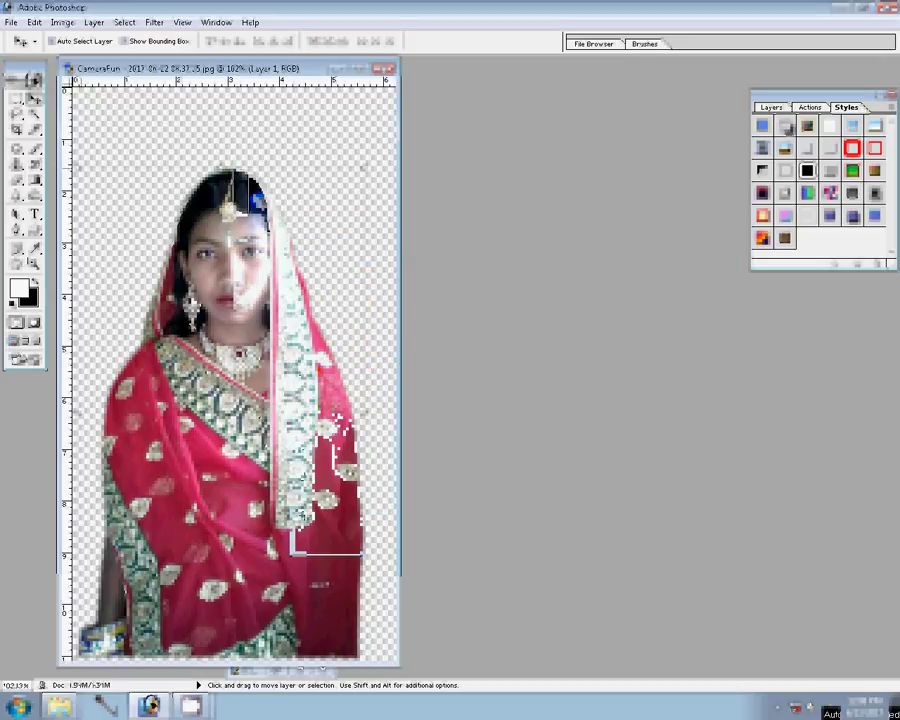
pyautogui.hotkey('ctrl', 'w')
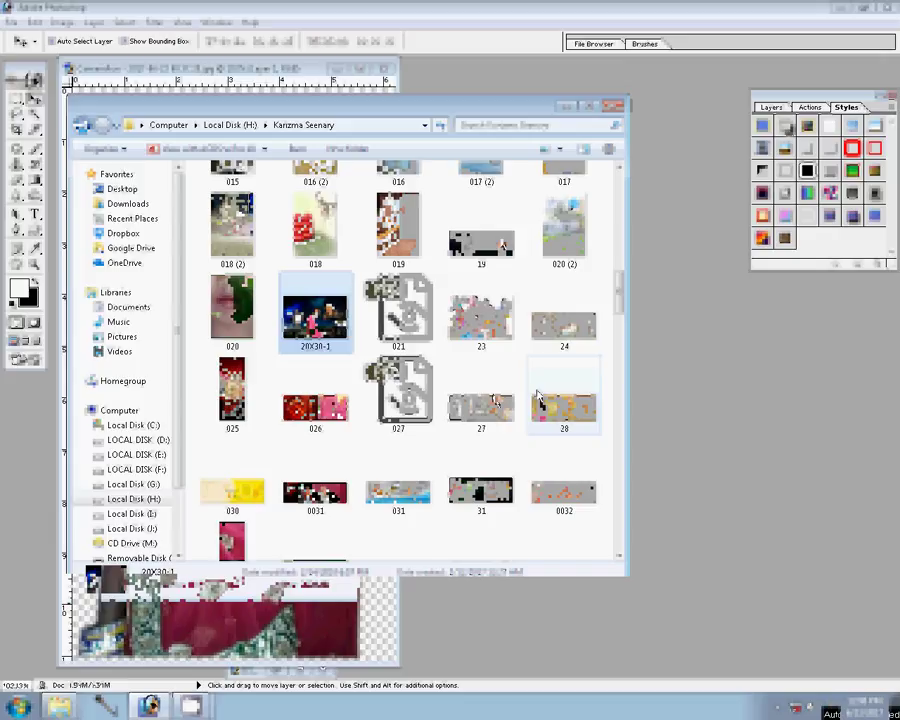
# Scroll down the Karizma Seenary folder on H: and select the PAD-1 design file
pyautogui.scroll(-3, 537, 398)
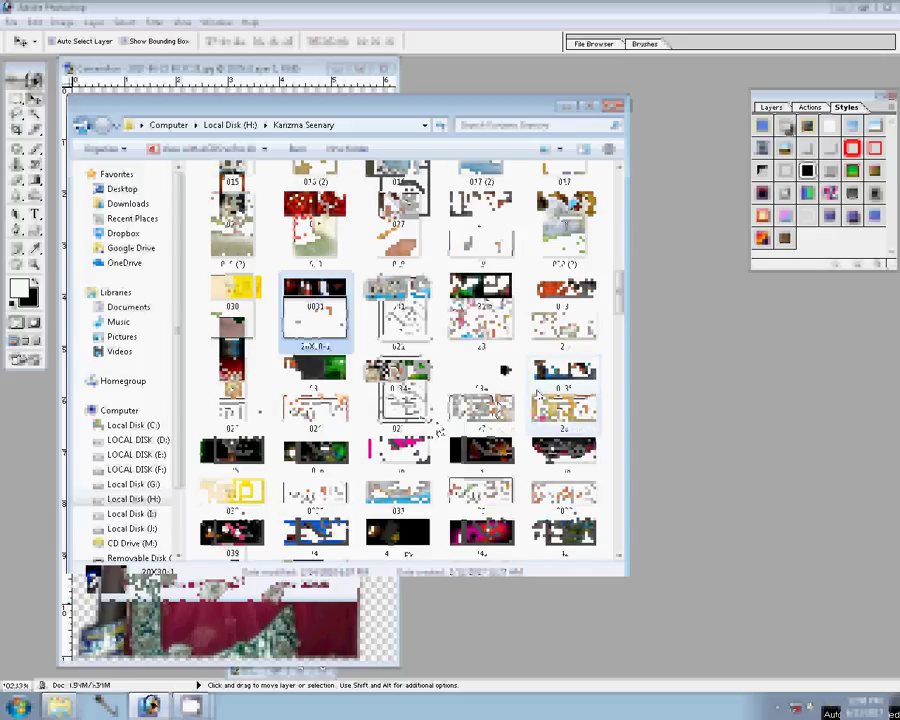
pyautogui.scroll(-3, 436, 426)
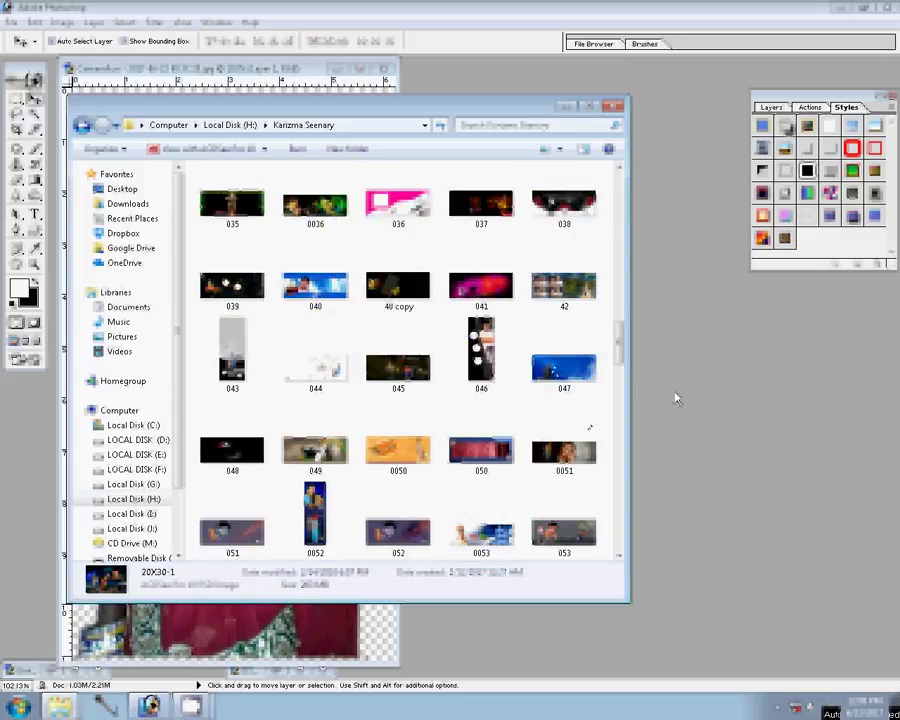
pyautogui.scroll(-3, 677, 396)
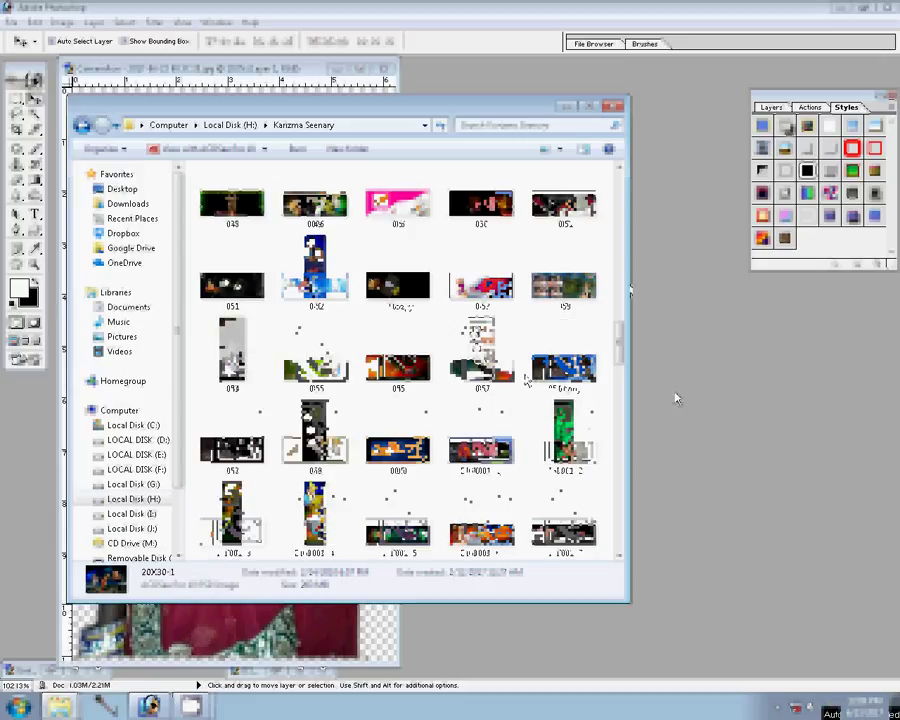
pyautogui.scroll(-3, 527, 380)
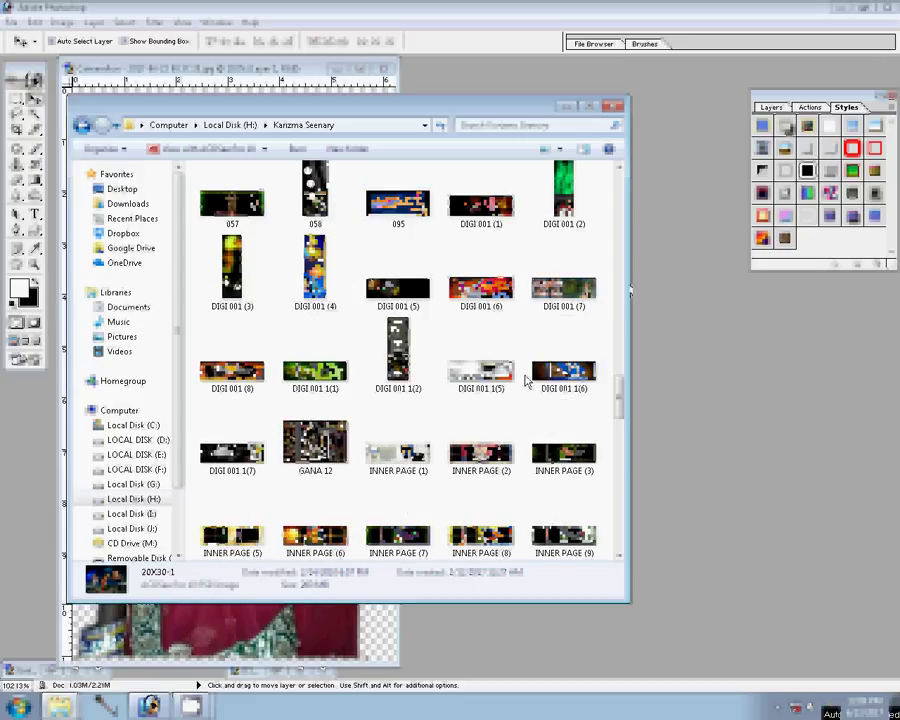
pyautogui.scroll(-6, 527, 380)
pyautogui.scroll(-3, 527, 380)
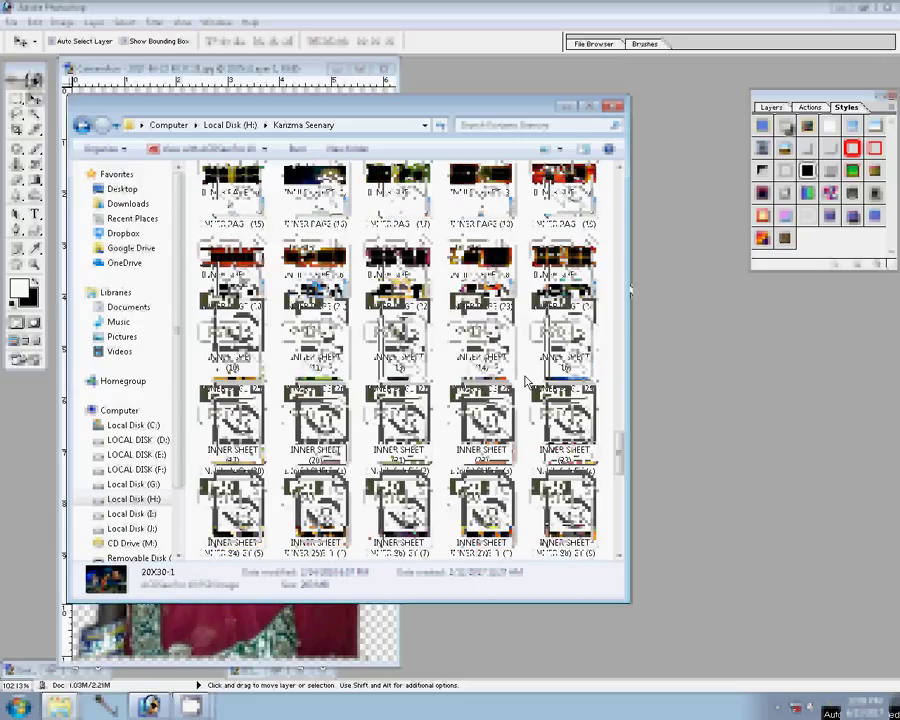
pyautogui.scroll(-3, 540, 375)
pyautogui.scroll(-3, 545, 378)
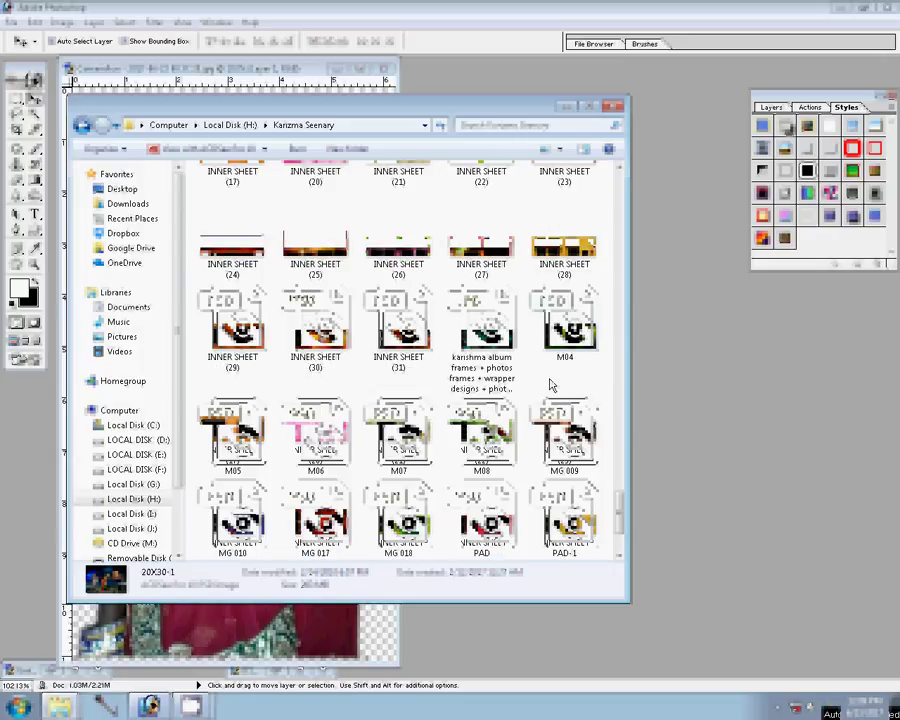
pyautogui.scroll(-3, 550, 385)
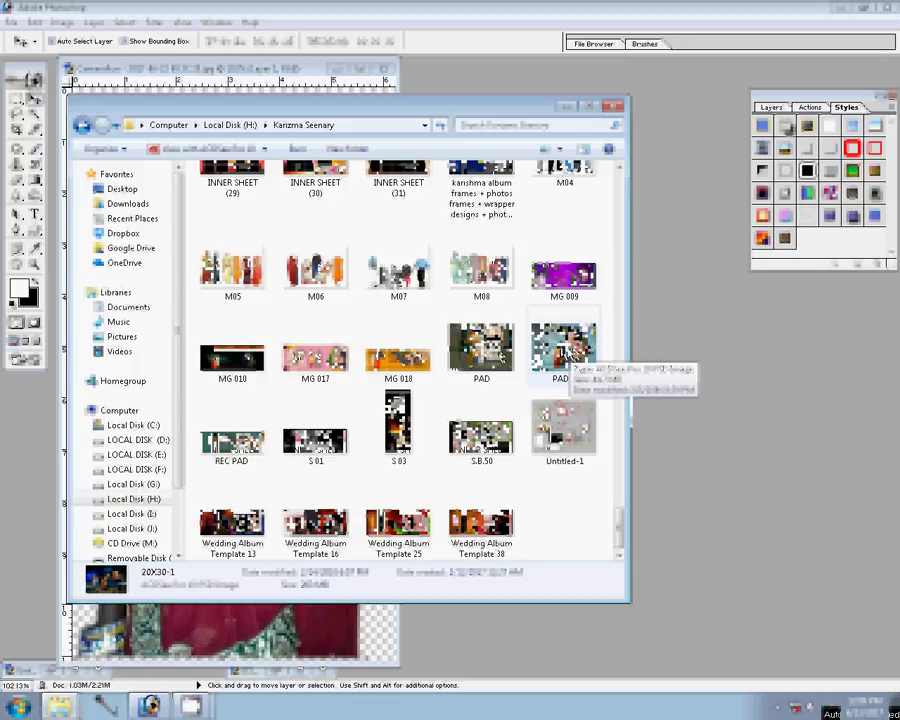
pyautogui.click(568, 352)
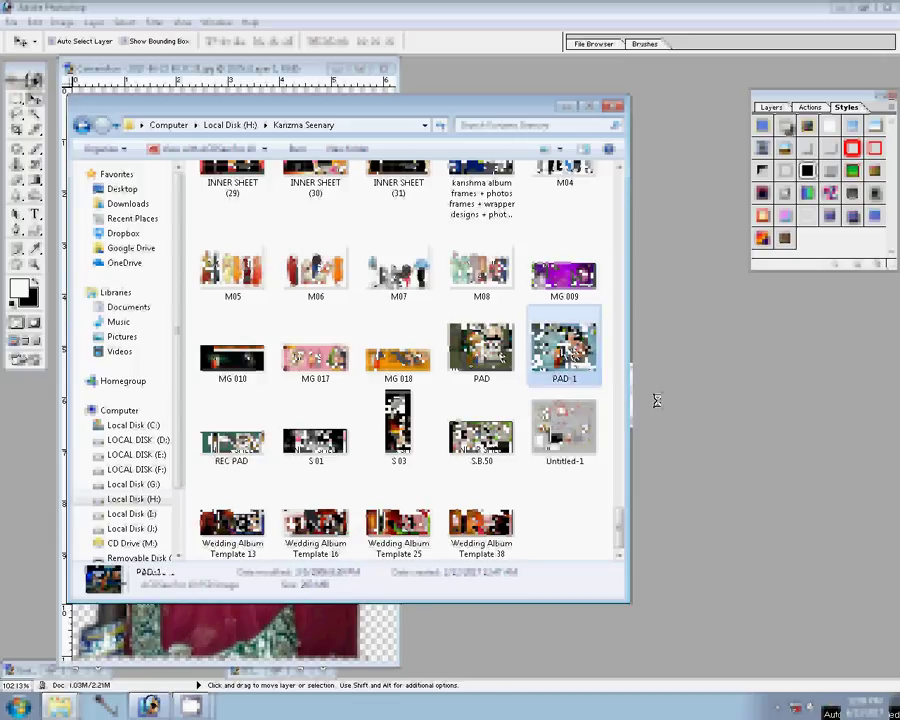